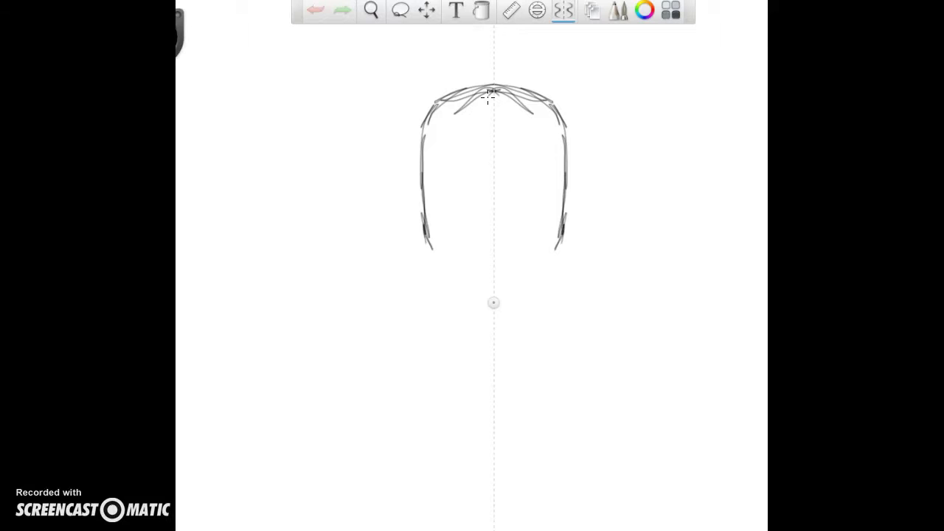
Sketch the jaw, a rough oval in the upper head, and the neck and shoulders with mirrored strokes.
{"action": "mouse_move", "coordinate": [433, 256]}
{"action": "left_mouse_down"}
{"action": "mouse_move", "coordinate": [468, 298]}
{"action": "mouse_move", "coordinate": [502, 310]}
{"action": "left_mouse_up"}
{"action": "mouse_move", "coordinate": [546, 111]}
{"action": "left_mouse_down"}
{"action": "mouse_move", "coordinate": [483, 174]}
{"action": "mouse_move", "coordinate": [507, 179]}
{"action": "mouse_move", "coordinate": [457, 173]}
{"action": "left_mouse_up"}
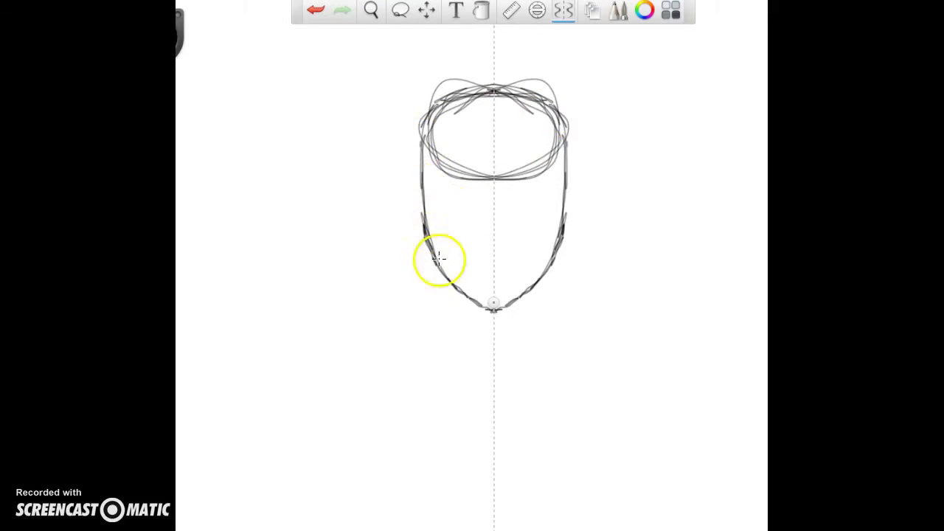
{"action": "mouse_move", "coordinate": [437, 283]}
{"action": "left_mouse_down"}
{"action": "mouse_move", "coordinate": [436, 269]}
{"action": "mouse_move", "coordinate": [445, 342]}
{"action": "mouse_move", "coordinate": [388, 372]}
{"action": "mouse_move", "coordinate": [369, 437]}
{"action": "left_mouse_up"}
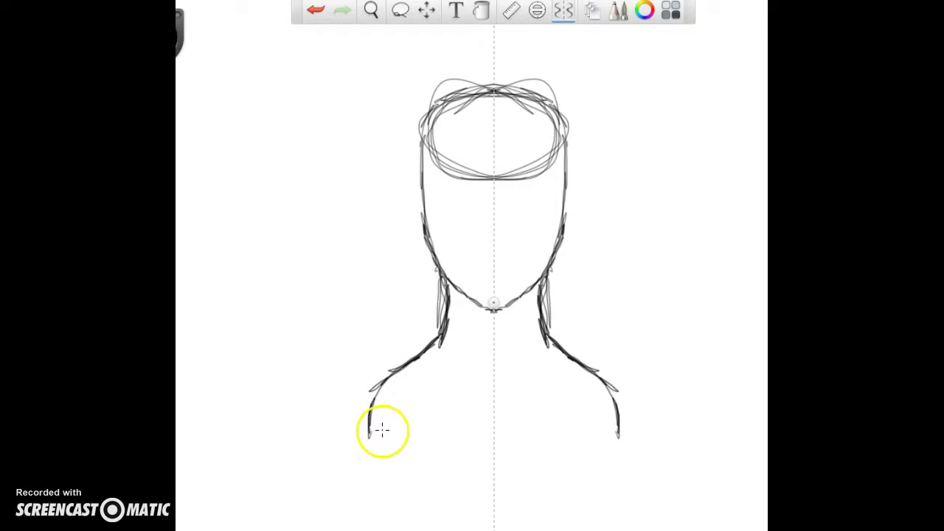
Erase the stray lines beside the neck and face and the construction oval inside the head.
{"action": "mouse_move", "coordinate": [421, 322]}
{"action": "left_mouse_down"}
{"action": "mouse_move", "coordinate": [436, 324]}
{"action": "mouse_move", "coordinate": [439, 281]}
{"action": "left_mouse_up"}
{"action": "left_click_drag", "start_coordinate": [423, 249], "coordinate": [419, 120]}
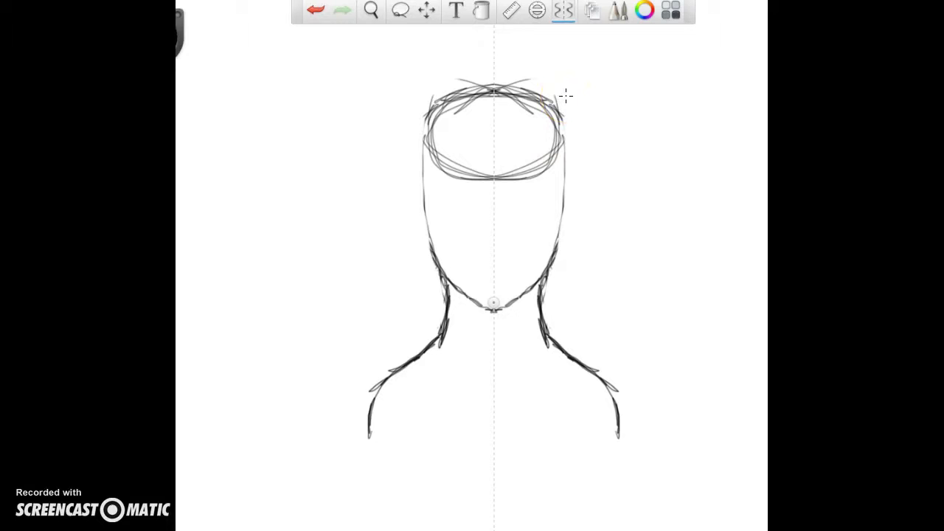
{"action": "left_click_drag", "start_coordinate": [509, 177], "coordinate": [539, 152]}
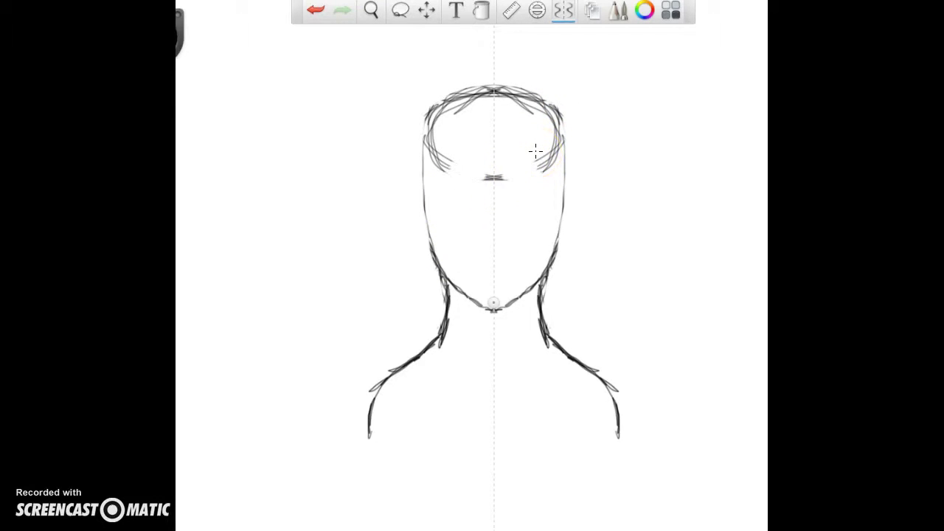
{"action": "left_click", "coordinate": [535, 151]}
{"action": "left_click", "coordinate": [509, 462]}
{"action": "left_click", "coordinate": [436, 171]}
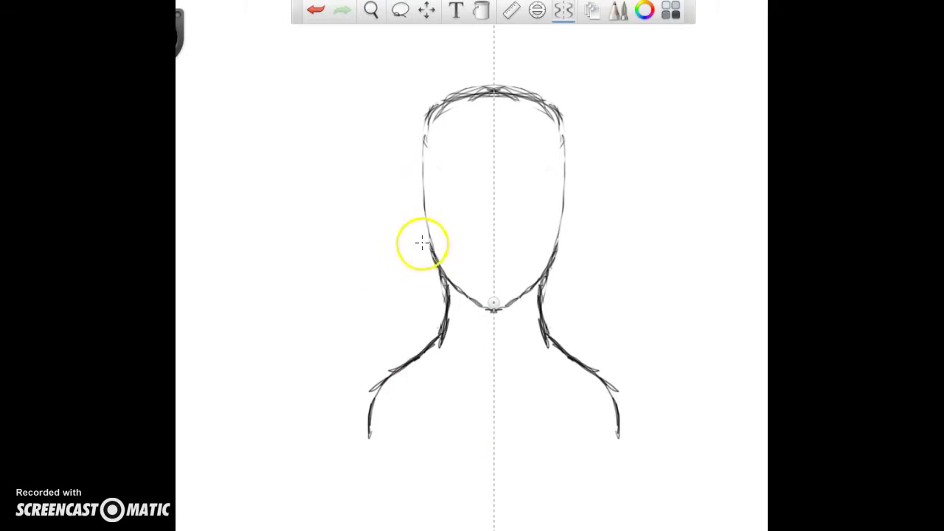
Redraw the sides of the head with darker strokes and sketch a curved eye guideline across the face.
{"action": "left_click_drag", "start_coordinate": [433, 249], "coordinate": [425, 120]}
{"action": "left_click_drag", "start_coordinate": [424, 153], "coordinate": [430, 112]}
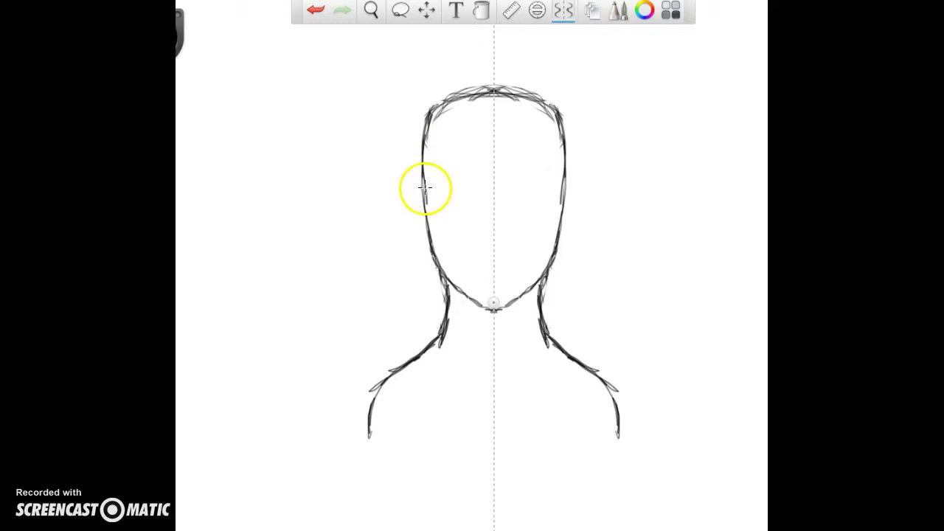
{"action": "left_click_drag", "start_coordinate": [418, 181], "coordinate": [458, 189]}
{"action": "left_click_drag", "start_coordinate": [449, 187], "coordinate": [507, 193]}
{"action": "left_click_drag", "start_coordinate": [466, 297], "coordinate": [495, 310]}
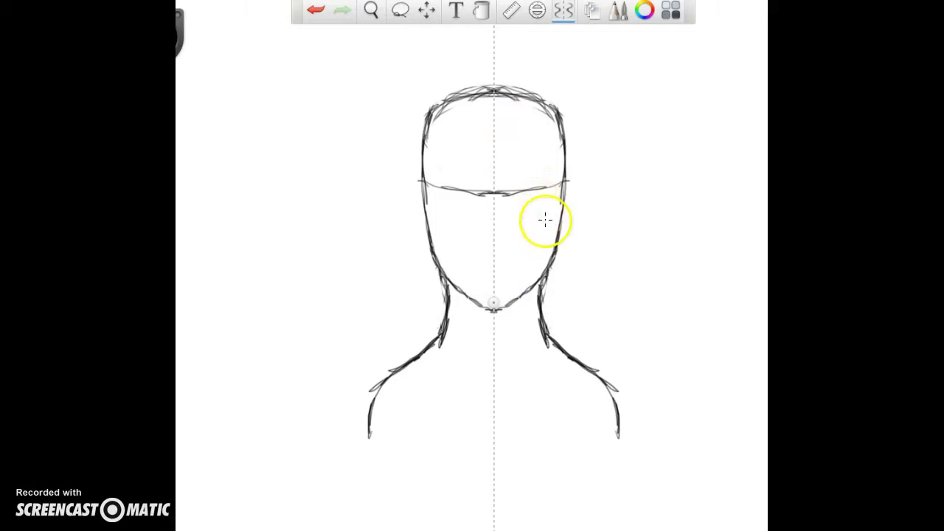
Sketch trial eyelid shapes above the eye guideline and erase them together with most of the guideline.
{"action": "left_click_drag", "start_coordinate": [518, 190], "coordinate": [550, 178]}
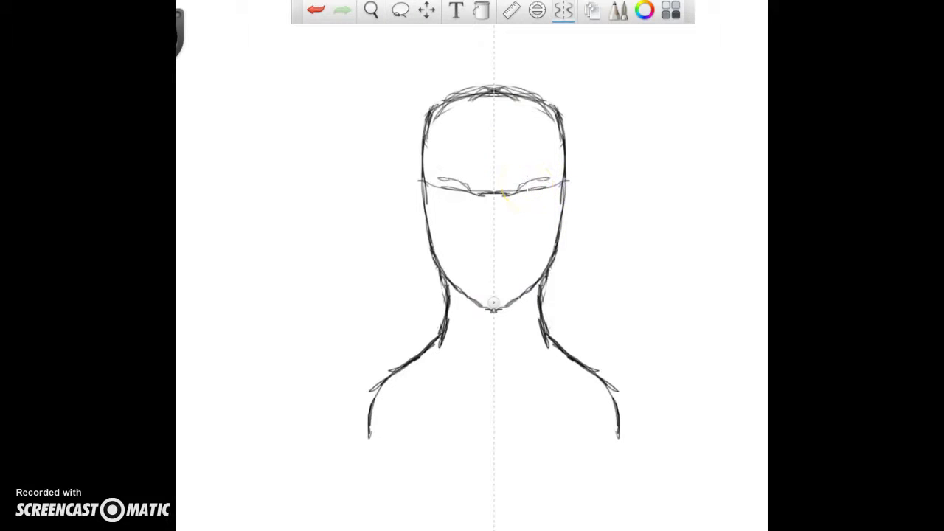
{"action": "left_click_drag", "start_coordinate": [547, 223], "coordinate": [545, 236]}
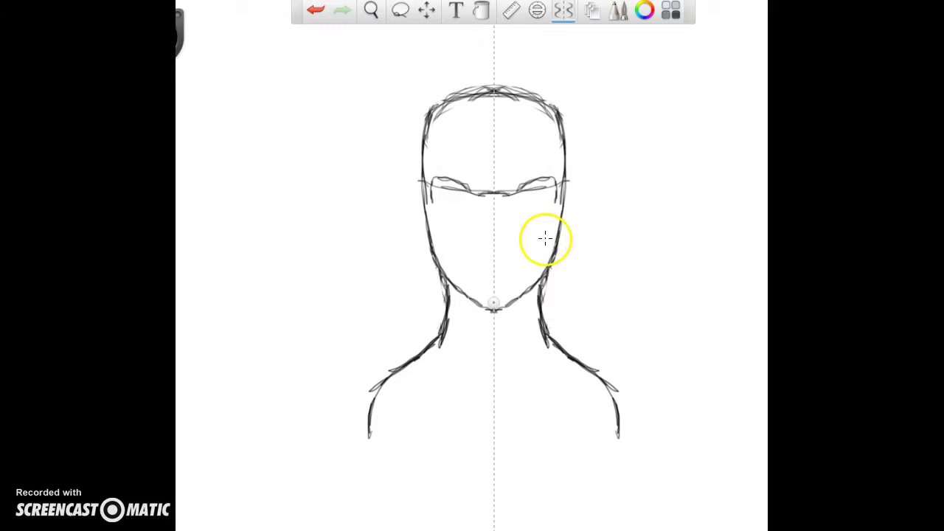
{"action": "left_click_drag", "start_coordinate": [467, 186], "coordinate": [470, 185]}
{"action": "left_click", "coordinate": [483, 339]}
{"action": "mouse_move", "coordinate": [483, 339]}
{"action": "left_mouse_down"}
{"action": "mouse_move", "coordinate": [500, 190]}
{"action": "mouse_move", "coordinate": [477, 199]}
{"action": "mouse_move", "coordinate": [447, 181]}
{"action": "mouse_move", "coordinate": [438, 187]}
{"action": "left_mouse_up"}
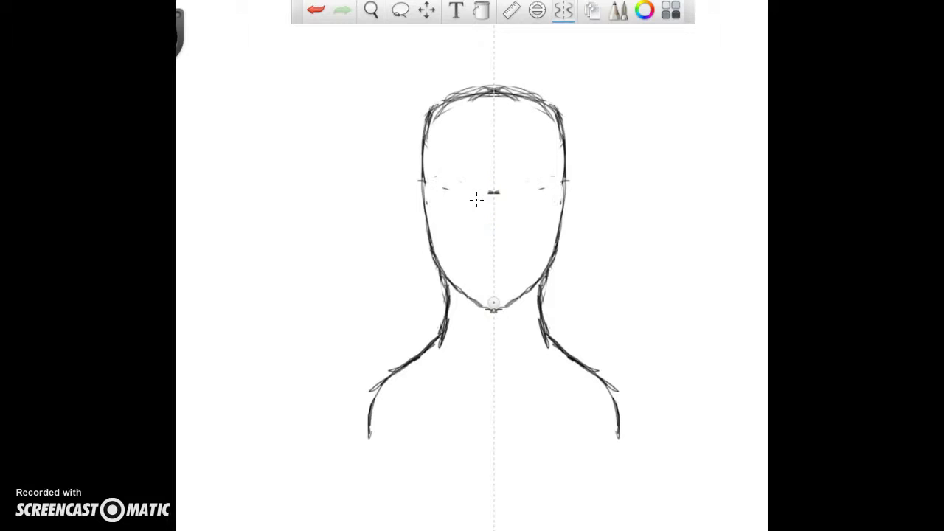
Draw mirrored anime eyes with upper lids, outer lashes and shaded irises, and add a light highlight in each.
{"action": "left_click", "coordinate": [516, 485]}
{"action": "left_click_drag", "start_coordinate": [476, 189], "coordinate": [465, 184]}
{"action": "mouse_move", "coordinate": [476, 188]}
{"action": "left_mouse_down"}
{"action": "mouse_move", "coordinate": [440, 184]}
{"action": "mouse_move", "coordinate": [452, 196]}
{"action": "left_mouse_up"}
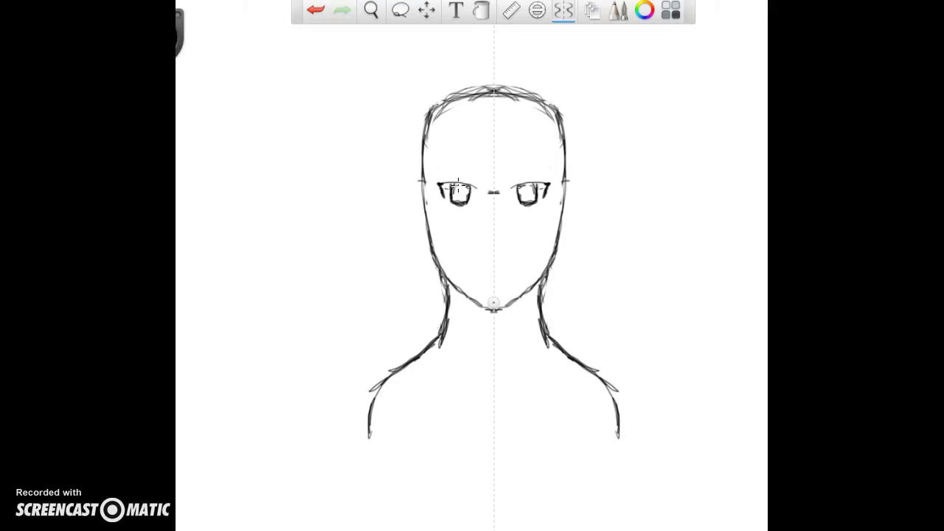
{"action": "mouse_move", "coordinate": [458, 182]}
{"action": "left_mouse_down"}
{"action": "mouse_move", "coordinate": [457, 194]}
{"action": "mouse_move", "coordinate": [462, 187]}
{"action": "left_mouse_up"}
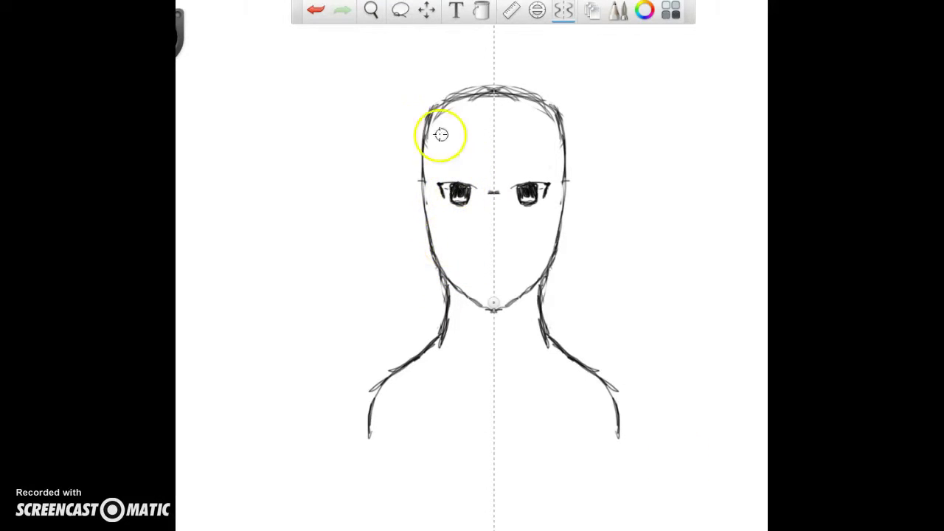
{"action": "left_click", "coordinate": [455, 188]}
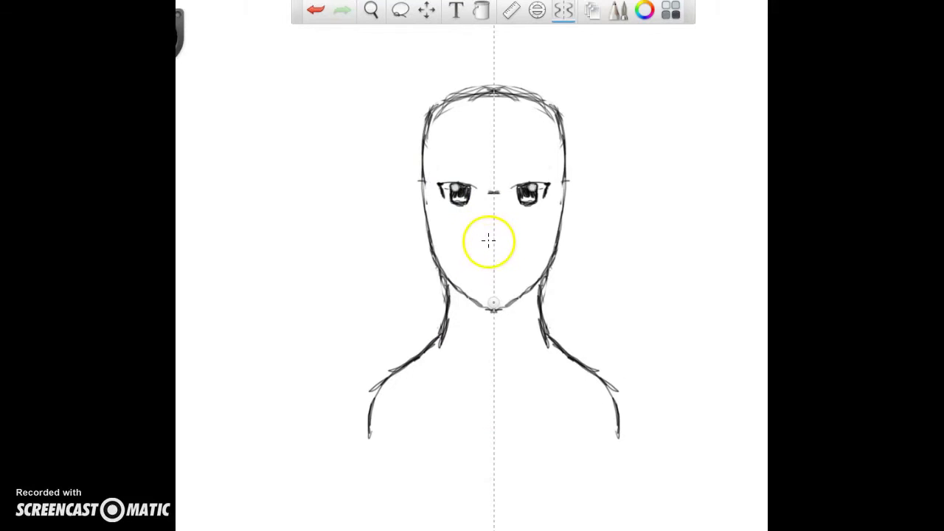
Mark the nose and mouth with short mirrored strokes on the lower face, and add a small stroke outside the shoulders.
{"action": "left_click", "coordinate": [492, 243]}
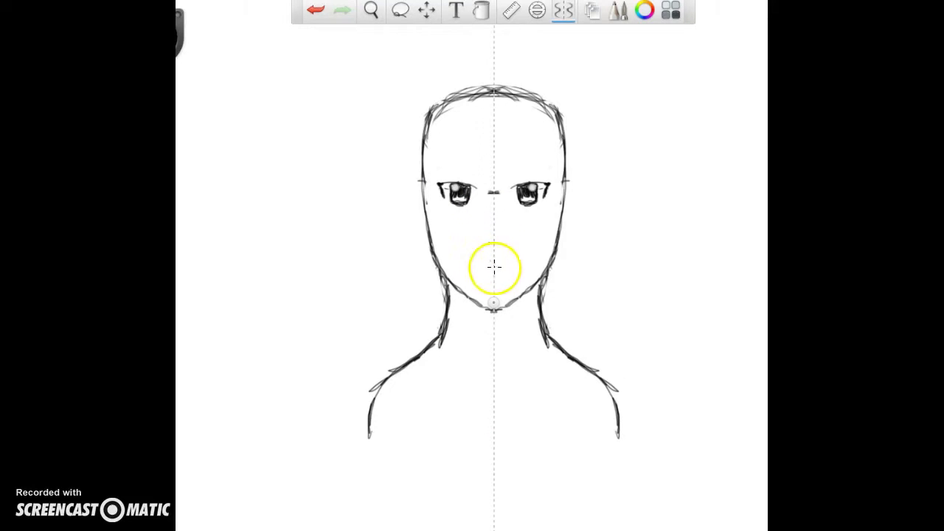
{"action": "left_click", "coordinate": [491, 310]}
{"action": "key", "text": "ctrl+z"}
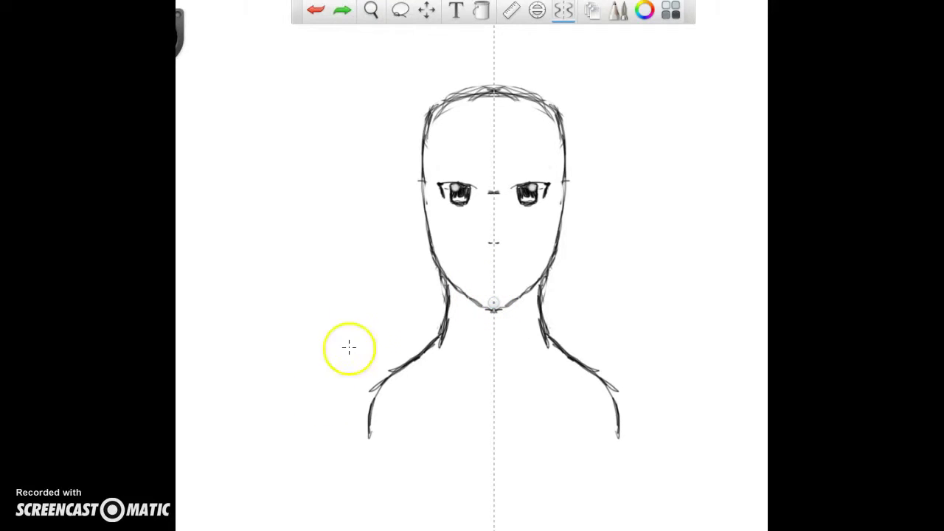
{"action": "left_click_drag", "start_coordinate": [478, 286], "coordinate": [490, 287]}
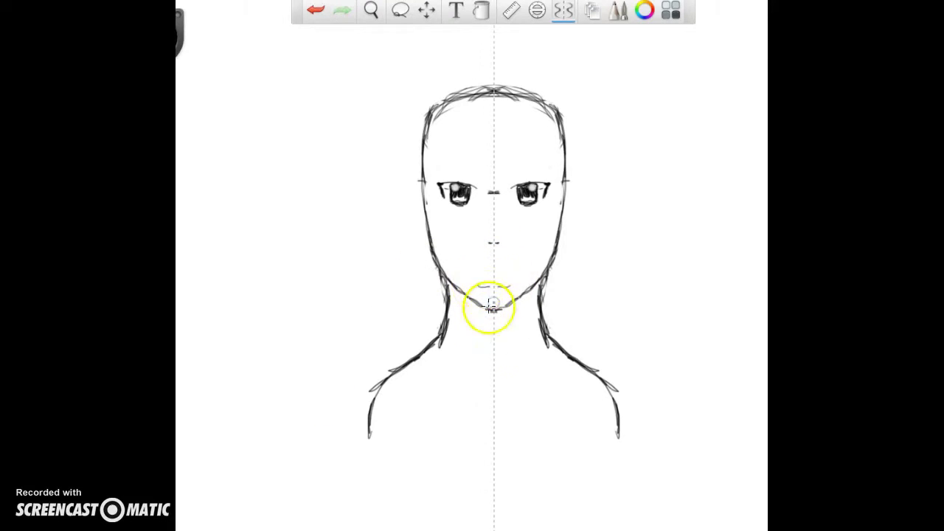
{"action": "key", "text": "ctrl+z"}
{"action": "left_click_drag", "start_coordinate": [341, 360], "coordinate": [331, 373]}
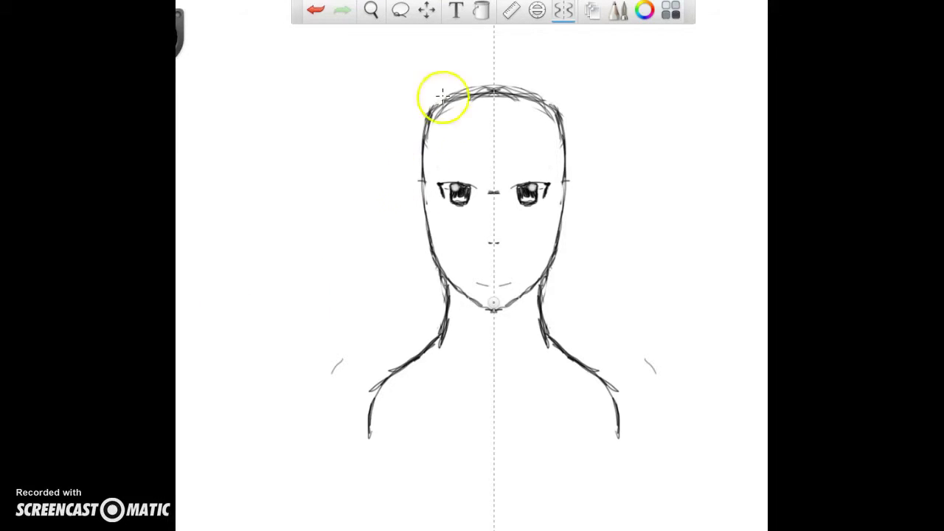
Undo the trial mirrored fringe, turn symmetry off, and sketch side-swept bangs across the forehead to the right temple.
{"action": "left_click_drag", "start_coordinate": [460, 131], "coordinate": [479, 175]}
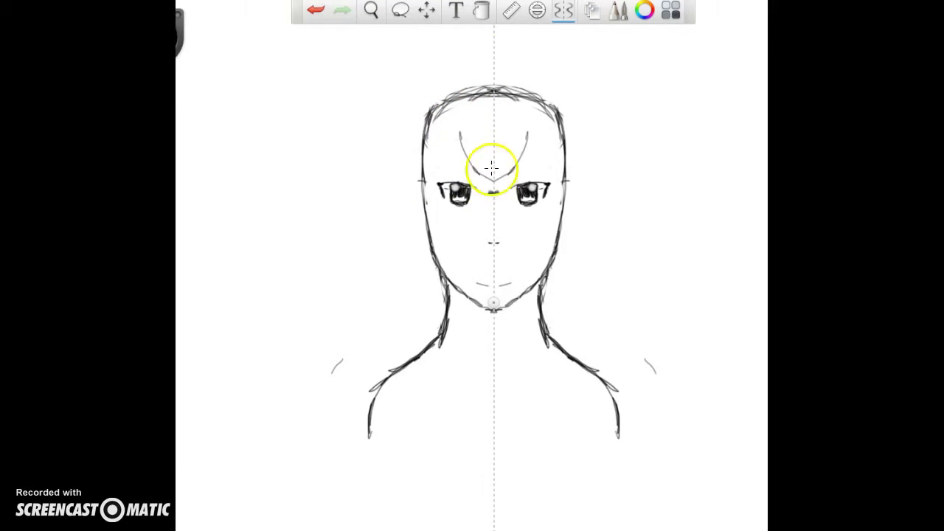
{"action": "key", "text": "ctrl+z"}
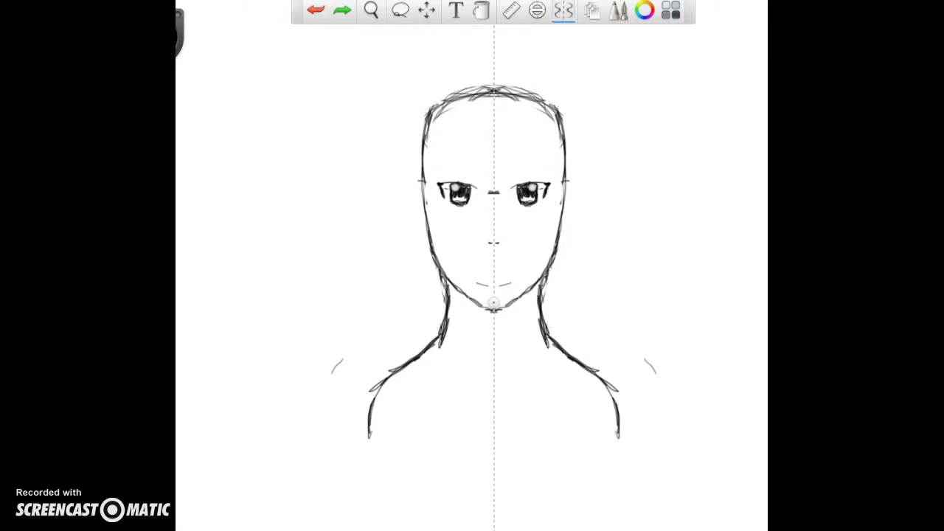
{"action": "left_click", "coordinate": [564, 16]}
{"action": "mouse_move", "coordinate": [478, 167]}
{"action": "left_mouse_down"}
{"action": "mouse_move", "coordinate": [465, 135]}
{"action": "mouse_move", "coordinate": [496, 187]}
{"action": "left_mouse_up"}
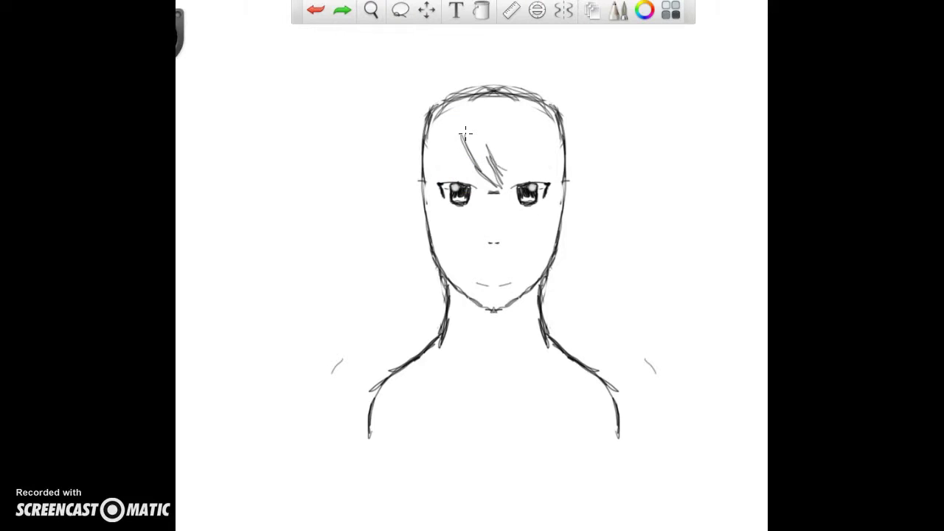
{"action": "left_click_drag", "start_coordinate": [511, 175], "coordinate": [523, 180]}
{"action": "mouse_move", "coordinate": [533, 145]}
{"action": "left_mouse_down"}
{"action": "mouse_move", "coordinate": [546, 175]}
{"action": "mouse_move", "coordinate": [548, 134]}
{"action": "mouse_move", "coordinate": [567, 191]}
{"action": "mouse_move", "coordinate": [558, 169]}
{"action": "left_mouse_up"}
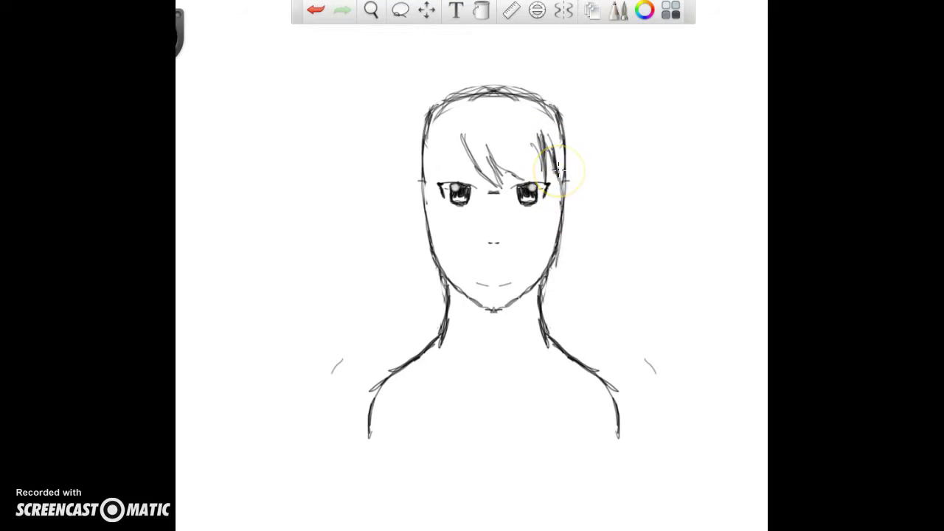
Sketch long hair strands falling beside the right side of the face and over the shoulder.
{"action": "mouse_move", "coordinate": [546, 280]}
{"action": "left_mouse_down"}
{"action": "mouse_move", "coordinate": [541, 356]}
{"action": "mouse_move", "coordinate": [568, 431]}
{"action": "left_mouse_up"}
{"action": "mouse_move", "coordinate": [583, 117]}
{"action": "left_mouse_down"}
{"action": "mouse_move", "coordinate": [594, 230]}
{"action": "mouse_move", "coordinate": [566, 364]}
{"action": "mouse_move", "coordinate": [589, 412]}
{"action": "left_mouse_up"}
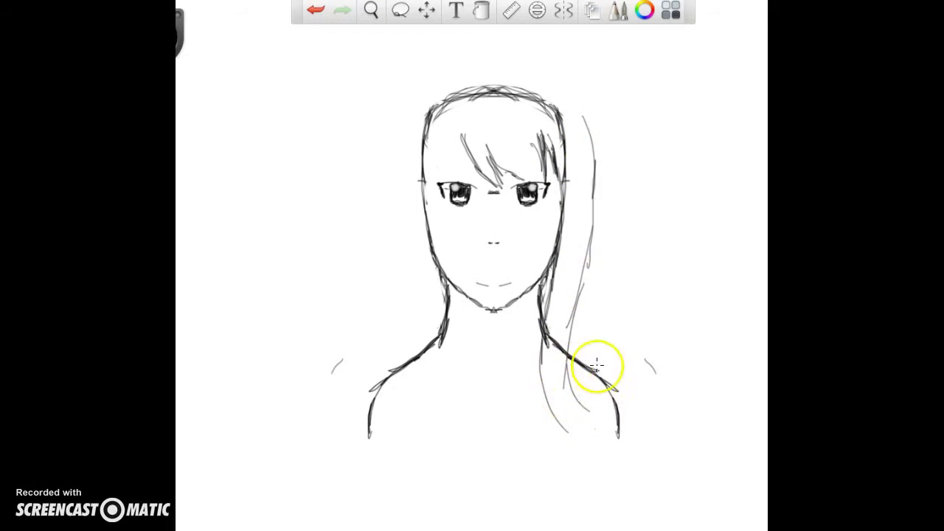
{"action": "mouse_move", "coordinate": [577, 276]}
{"action": "left_mouse_down"}
{"action": "mouse_move", "coordinate": [576, 312]}
{"action": "mouse_move", "coordinate": [609, 433]}
{"action": "left_mouse_up"}
{"action": "mouse_move", "coordinate": [602, 215]}
{"action": "left_mouse_down"}
{"action": "mouse_move", "coordinate": [599, 191]}
{"action": "mouse_move", "coordinate": [597, 279]}
{"action": "mouse_move", "coordinate": [625, 372]}
{"action": "mouse_move", "coordinate": [624, 437]}
{"action": "left_mouse_up"}
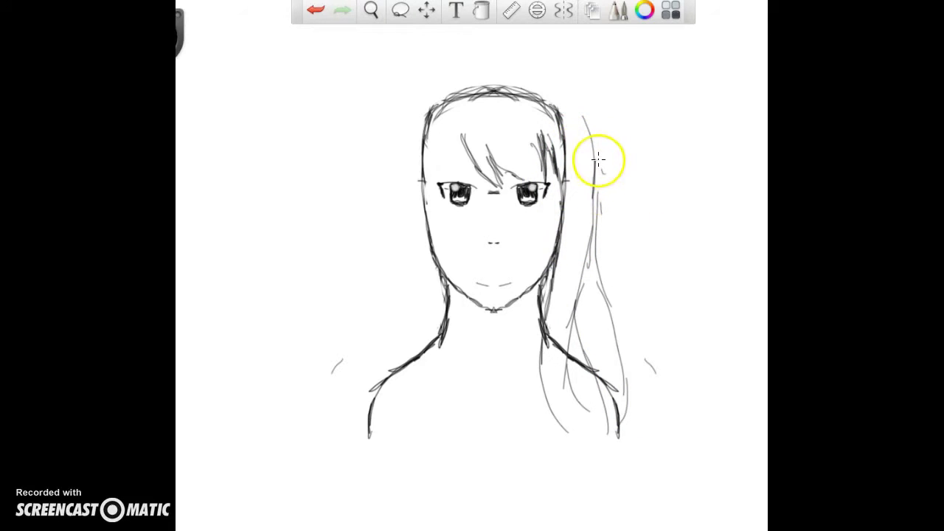
{"action": "mouse_move", "coordinate": [598, 159]}
{"action": "left_mouse_down"}
{"action": "mouse_move", "coordinate": [602, 179]}
{"action": "mouse_move", "coordinate": [604, 165]}
{"action": "left_mouse_up"}
Draw the wavy outer contour and outer locks of the hair on the right side of the head.
{"action": "mouse_move", "coordinate": [580, 106]}
{"action": "left_mouse_down"}
{"action": "mouse_move", "coordinate": [607, 179]}
{"action": "mouse_move", "coordinate": [606, 221]}
{"action": "mouse_move", "coordinate": [646, 309]}
{"action": "left_mouse_up"}
{"action": "mouse_move", "coordinate": [601, 230]}
{"action": "left_mouse_down"}
{"action": "mouse_move", "coordinate": [644, 337]}
{"action": "mouse_move", "coordinate": [630, 307]}
{"action": "mouse_move", "coordinate": [645, 385]}
{"action": "left_mouse_up"}
{"action": "left_click_drag", "start_coordinate": [634, 306], "coordinate": [635, 393]}
{"action": "left_click_drag", "start_coordinate": [640, 344], "coordinate": [647, 391]}
{"action": "left_click_drag", "start_coordinate": [657, 322], "coordinate": [650, 385]}
{"action": "left_click_drag", "start_coordinate": [659, 296], "coordinate": [657, 348]}
{"action": "left_click_drag", "start_coordinate": [631, 258], "coordinate": [656, 293]}
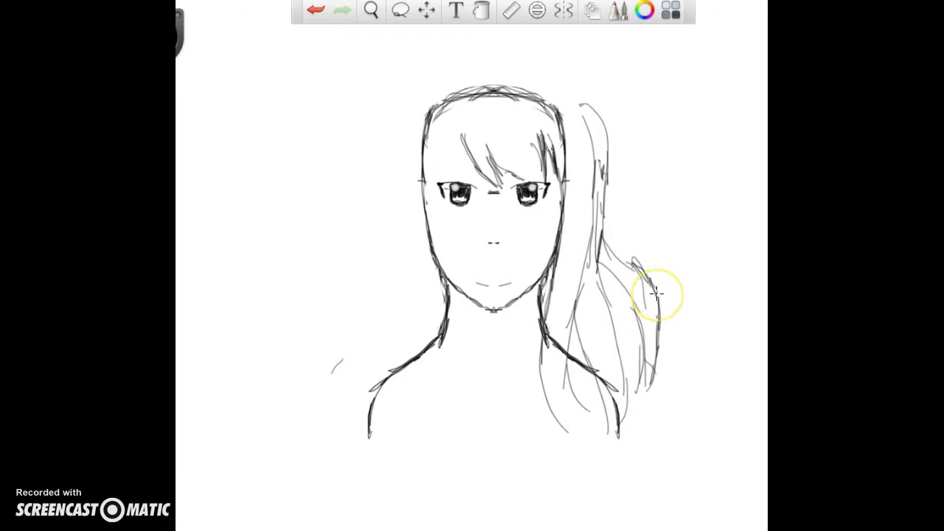
{"action": "left_click_drag", "start_coordinate": [603, 227], "coordinate": [609, 268]}
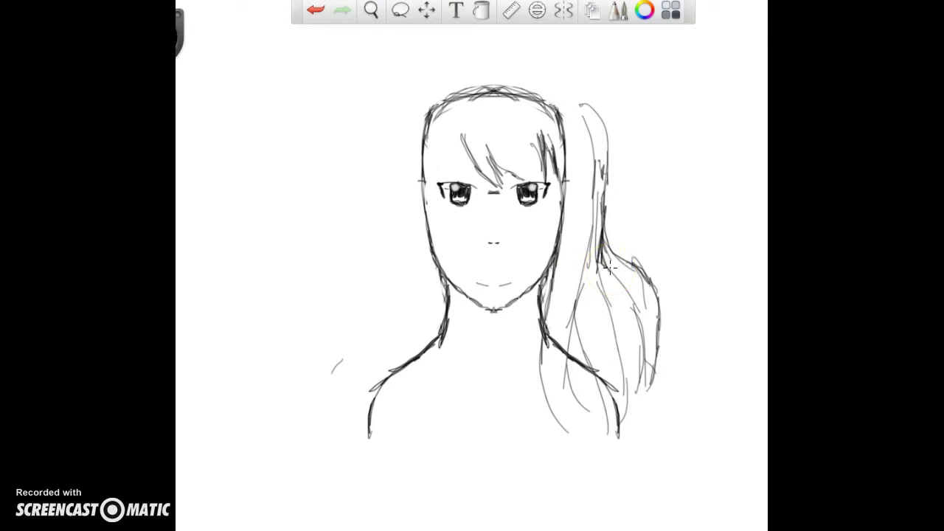
{"action": "left_click_drag", "start_coordinate": [581, 102], "coordinate": [606, 127]}
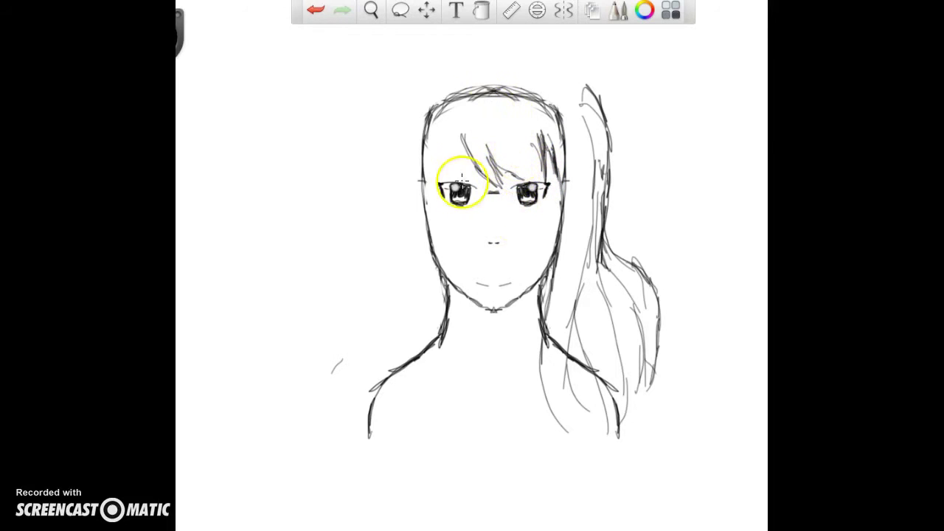
Sketch the left side of the bangs and the hair strands falling over the left side of the neck and chest.
{"action": "mouse_move", "coordinate": [463, 141]}
{"action": "left_mouse_down"}
{"action": "mouse_move", "coordinate": [434, 155]}
{"action": "mouse_move", "coordinate": [448, 181]}
{"action": "mouse_move", "coordinate": [458, 136]}
{"action": "left_mouse_up"}
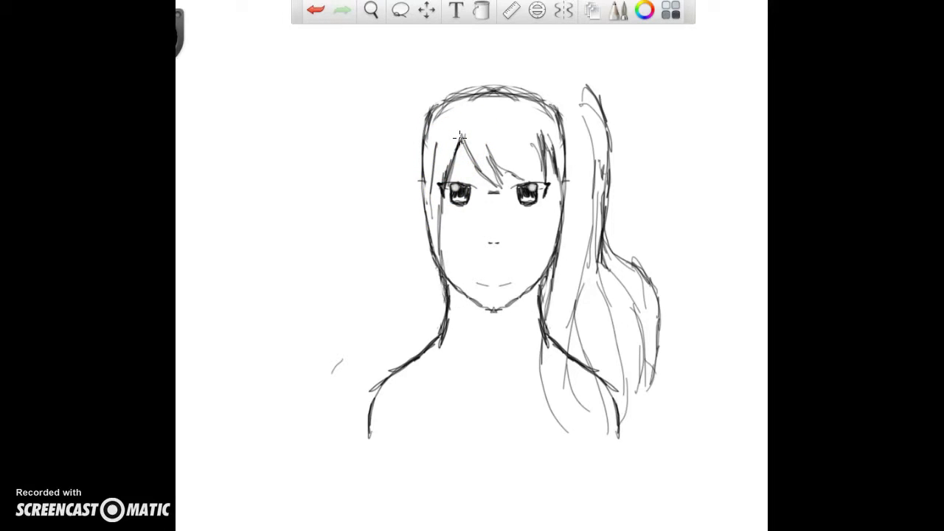
{"action": "left_click_drag", "start_coordinate": [487, 331], "coordinate": [496, 408]}
{"action": "mouse_move", "coordinate": [485, 331]}
{"action": "left_mouse_down"}
{"action": "mouse_move", "coordinate": [468, 356]}
{"action": "mouse_move", "coordinate": [459, 389]}
{"action": "mouse_move", "coordinate": [448, 339]}
{"action": "mouse_move", "coordinate": [442, 401]}
{"action": "mouse_move", "coordinate": [455, 409]}
{"action": "mouse_move", "coordinate": [465, 409]}
{"action": "mouse_move", "coordinate": [465, 374]}
{"action": "mouse_move", "coordinate": [469, 404]}
{"action": "mouse_move", "coordinate": [451, 330]}
{"action": "mouse_move", "coordinate": [473, 358]}
{"action": "mouse_move", "coordinate": [405, 241]}
{"action": "mouse_move", "coordinate": [431, 275]}
{"action": "mouse_move", "coordinate": [404, 291]}
{"action": "mouse_move", "coordinate": [431, 283]}
{"action": "mouse_move", "coordinate": [447, 297]}
{"action": "mouse_move", "coordinate": [438, 317]}
{"action": "mouse_move", "coordinate": [421, 267]}
{"action": "left_mouse_up"}
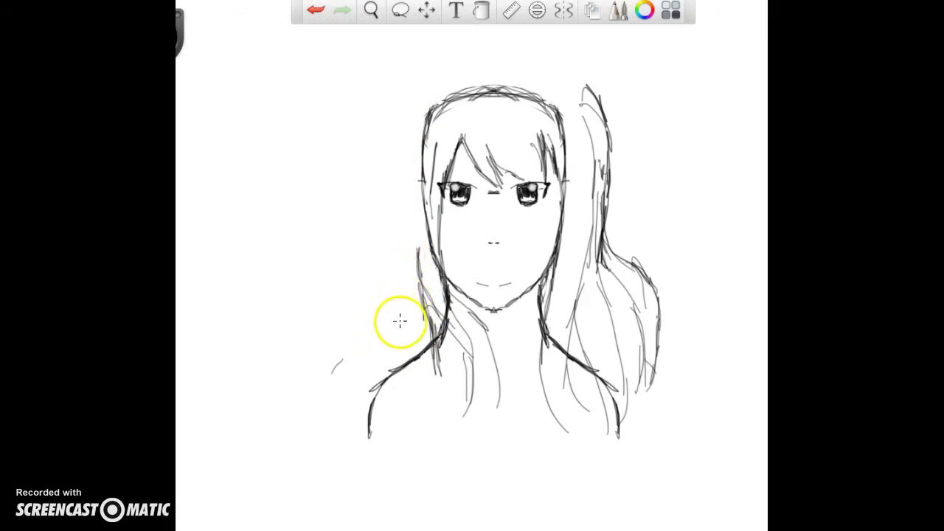
Draw the outer locks and wavy contour of the hair on the left side, from the shoulder up past the temple.
{"action": "mouse_move", "coordinate": [393, 272]}
{"action": "left_mouse_down"}
{"action": "mouse_move", "coordinate": [390, 362]}
{"action": "mouse_move", "coordinate": [389, 342]}
{"action": "mouse_move", "coordinate": [411, 301]}
{"action": "mouse_move", "coordinate": [406, 284]}
{"action": "mouse_move", "coordinate": [404, 367]}
{"action": "mouse_move", "coordinate": [392, 317]}
{"action": "mouse_move", "coordinate": [386, 339]}
{"action": "mouse_move", "coordinate": [390, 330]}
{"action": "left_mouse_up"}
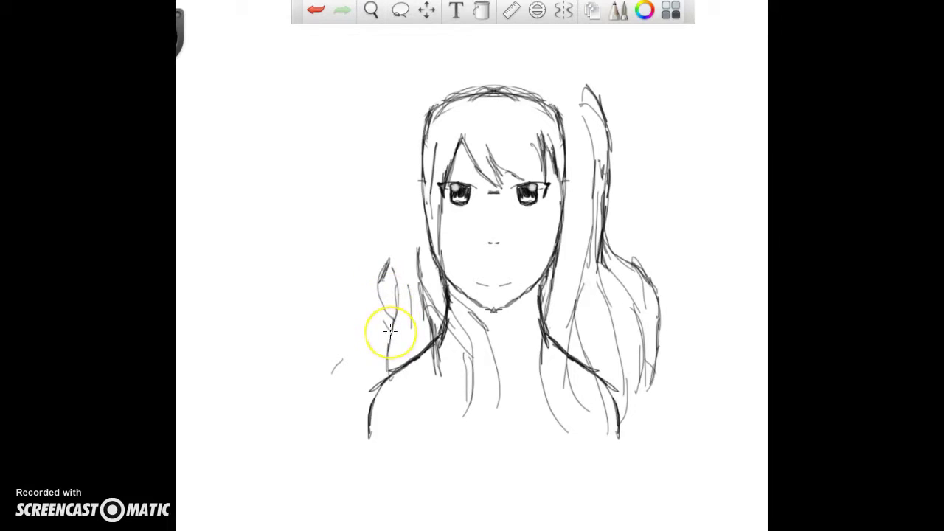
{"action": "mouse_move", "coordinate": [380, 271]}
{"action": "left_mouse_down"}
{"action": "mouse_move", "coordinate": [392, 221]}
{"action": "mouse_move", "coordinate": [383, 231]}
{"action": "mouse_move", "coordinate": [384, 215]}
{"action": "left_mouse_up"}
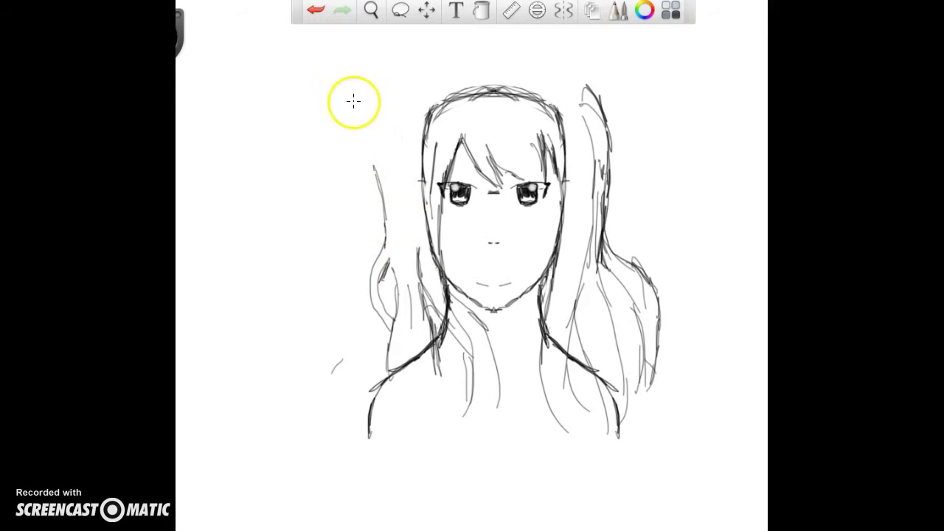
{"action": "mouse_move", "coordinate": [363, 127]}
{"action": "left_mouse_down"}
{"action": "mouse_move", "coordinate": [385, 92]}
{"action": "mouse_move", "coordinate": [379, 165]}
{"action": "mouse_move", "coordinate": [371, 151]}
{"action": "mouse_move", "coordinate": [380, 133]}
{"action": "mouse_move", "coordinate": [373, 140]}
{"action": "left_mouse_up"}
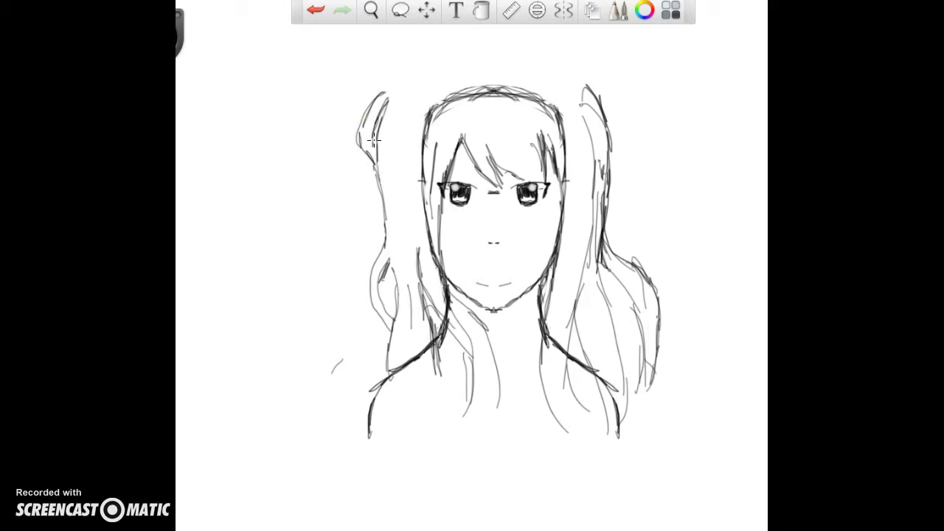
Extend the left hair contour upward and sketch the curved outline of the hair above the crown.
{"action": "mouse_move", "coordinate": [376, 177]}
{"action": "left_mouse_down"}
{"action": "mouse_move", "coordinate": [368, 156]}
{"action": "mouse_move", "coordinate": [385, 174]}
{"action": "mouse_move", "coordinate": [381, 94]}
{"action": "left_mouse_up"}
{"action": "left_click_drag", "start_coordinate": [472, 33], "coordinate": [542, 30]}
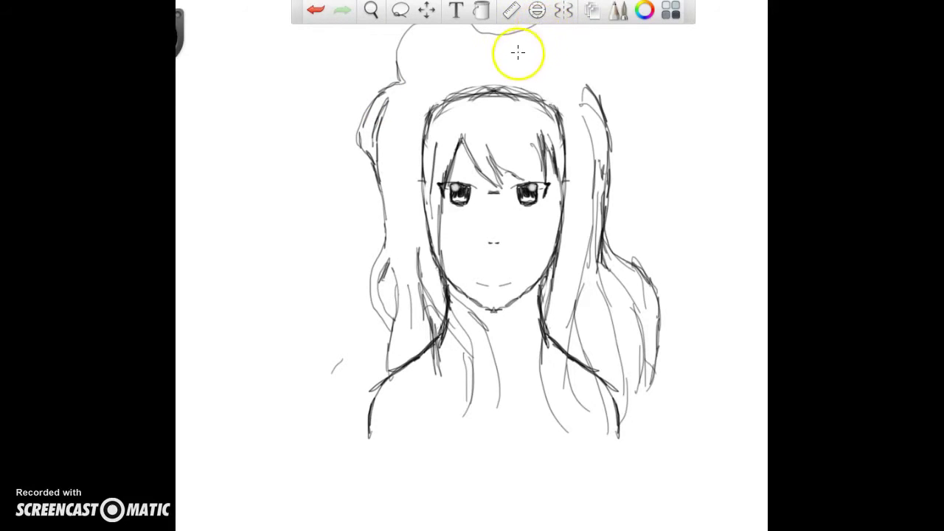
{"action": "mouse_move", "coordinate": [492, 69]}
{"action": "left_mouse_down"}
{"action": "mouse_move", "coordinate": [483, 93]}
{"action": "mouse_move", "coordinate": [505, 78]}
{"action": "mouse_move", "coordinate": [513, 90]}
{"action": "left_mouse_up"}
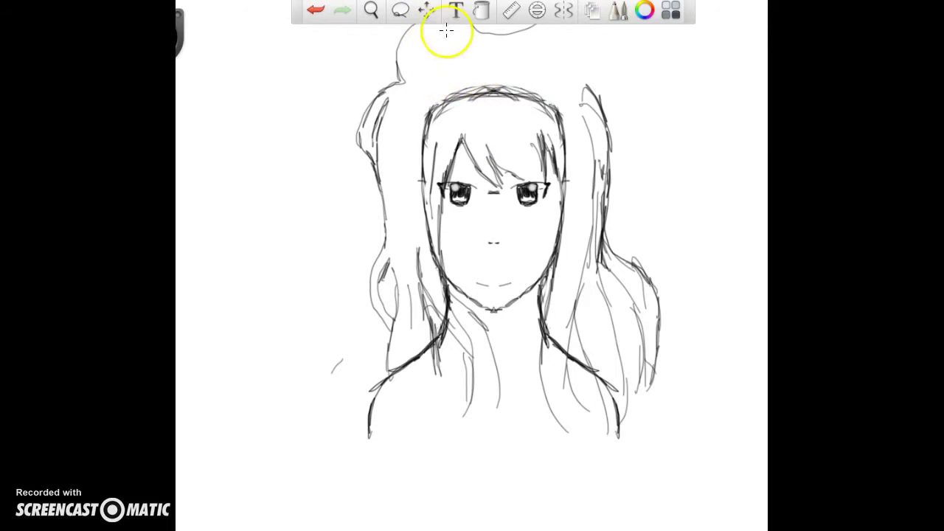
{"action": "left_click_drag", "start_coordinate": [443, 60], "coordinate": [511, 43]}
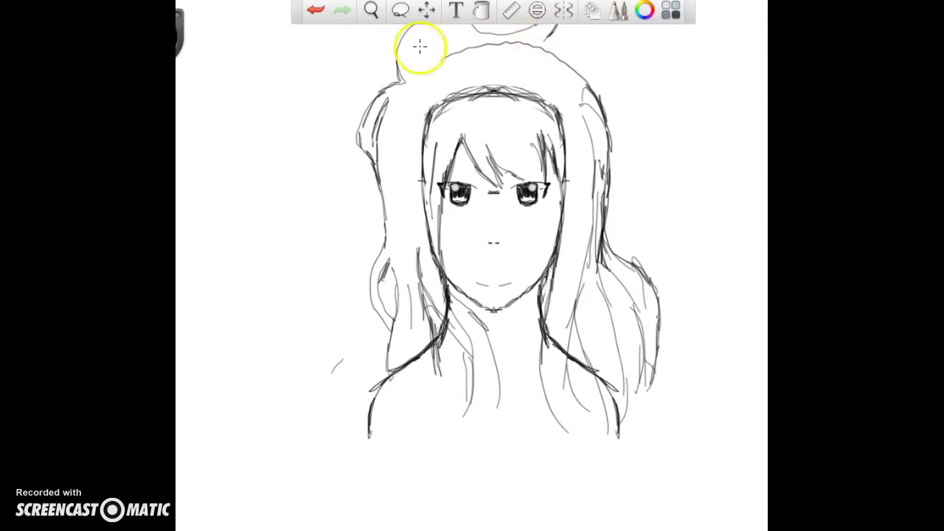
Move the whole drawing down the canvas to make room above the head.
{"action": "left_click", "coordinate": [426, 16]}
{"action": "left_click_drag", "start_coordinate": [384, 153], "coordinate": [390, 240]}
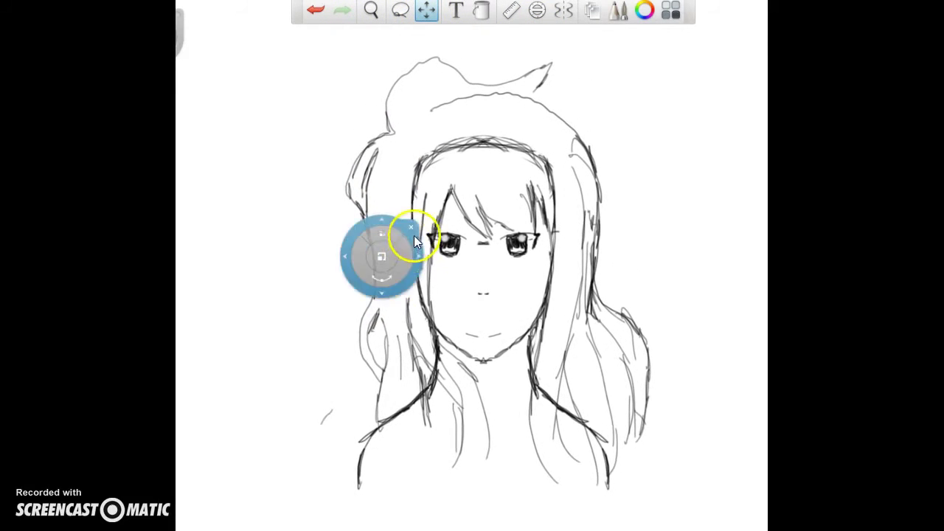
Finish moving the drawing and retrace the hair contour over the crown, its curled tuft and down the left side to the shoulder.
{"action": "left_click", "coordinate": [412, 229]}
{"action": "left_click_drag", "start_coordinate": [390, 137], "coordinate": [387, 98]}
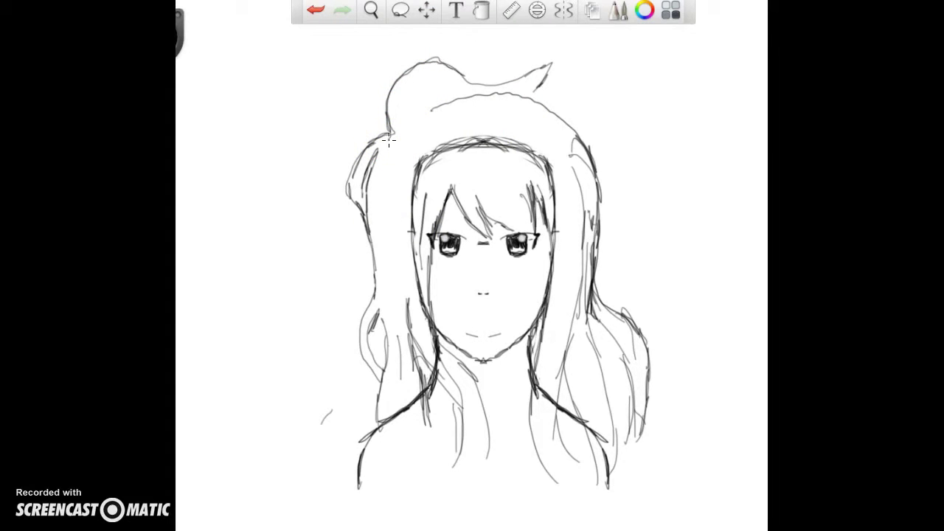
{"action": "left_click_drag", "start_coordinate": [559, 62], "coordinate": [527, 94]}
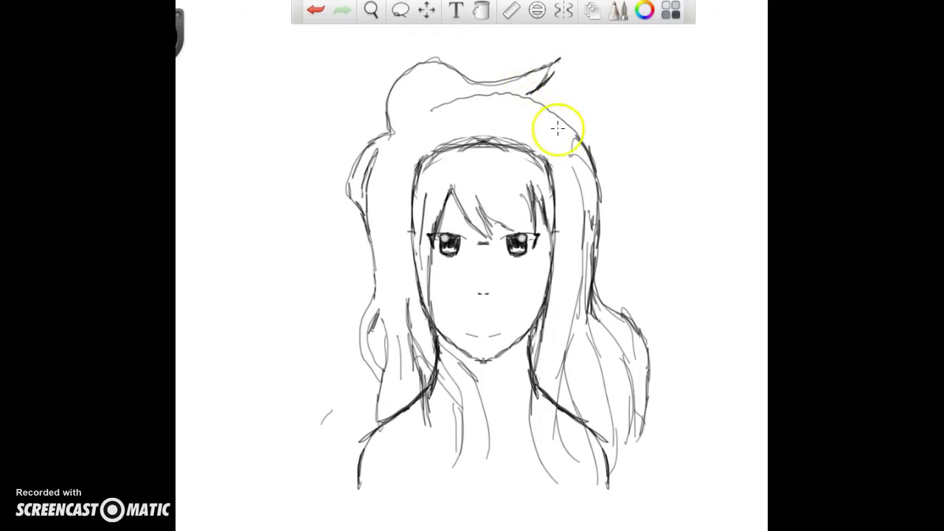
{"action": "left_click_drag", "start_coordinate": [583, 146], "coordinate": [583, 146]}
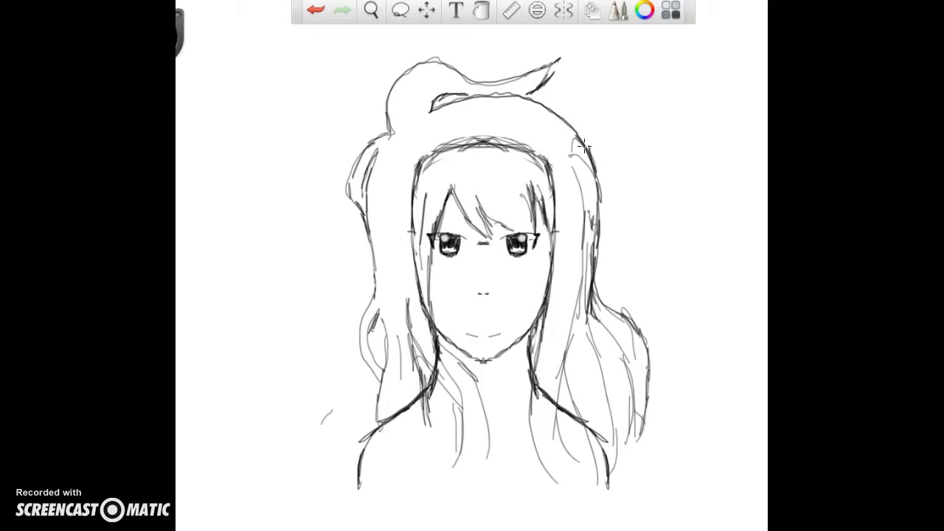
{"action": "left_click_drag", "start_coordinate": [406, 74], "coordinate": [444, 54]}
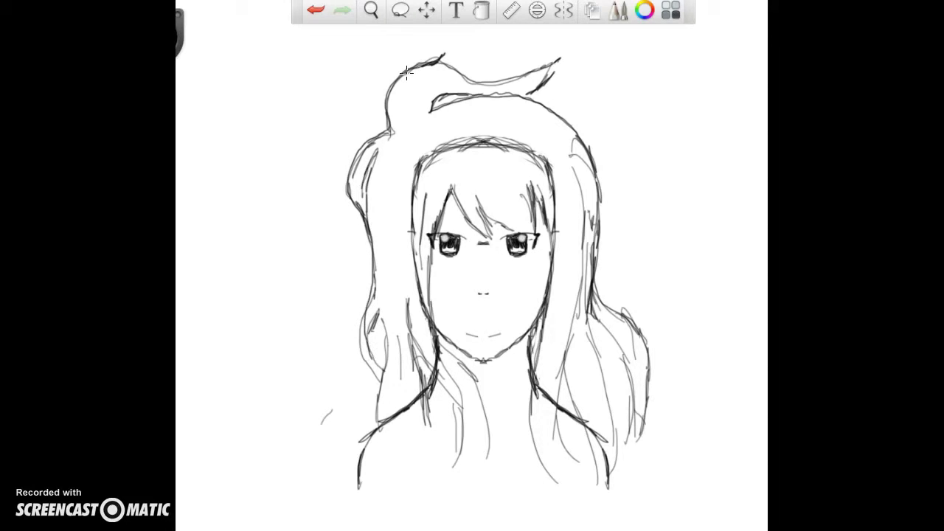
{"action": "left_click_drag", "start_coordinate": [383, 373], "coordinate": [371, 304]}
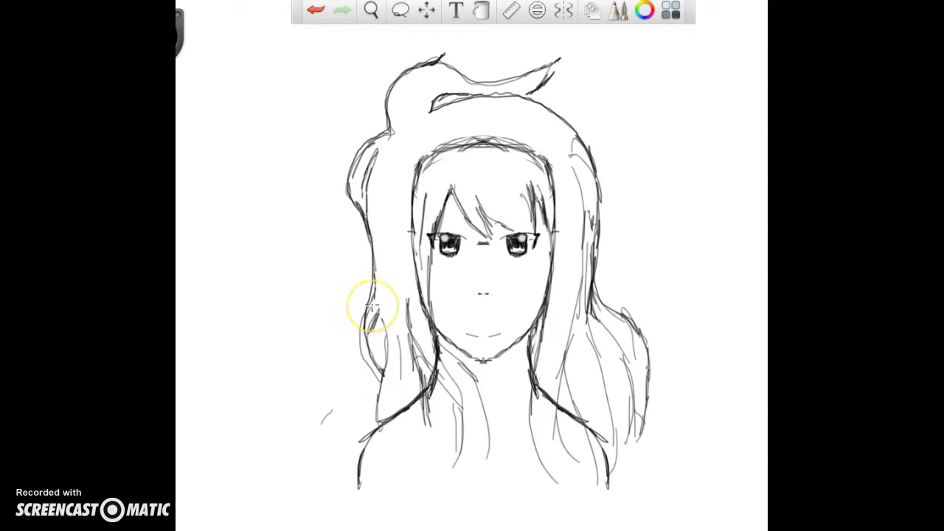
{"action": "mouse_move", "coordinate": [400, 448]}
{"action": "left_mouse_down"}
{"action": "mouse_move", "coordinate": [362, 421]}
{"action": "mouse_move", "coordinate": [375, 417]}
{"action": "mouse_move", "coordinate": [386, 435]}
{"action": "left_mouse_up"}
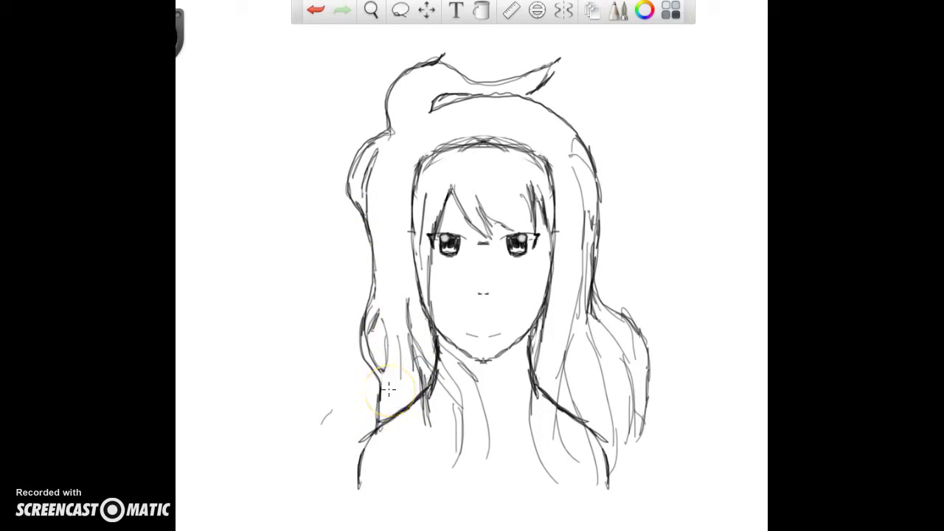
Erase the loose strands over the left neck and chest, and darken the narrow locks beside the neck and in the left hair.
{"action": "mouse_move", "coordinate": [376, 312]}
{"action": "left_mouse_down"}
{"action": "mouse_move", "coordinate": [366, 336]}
{"action": "mouse_move", "coordinate": [393, 318]}
{"action": "mouse_move", "coordinate": [400, 352]}
{"action": "left_mouse_up"}
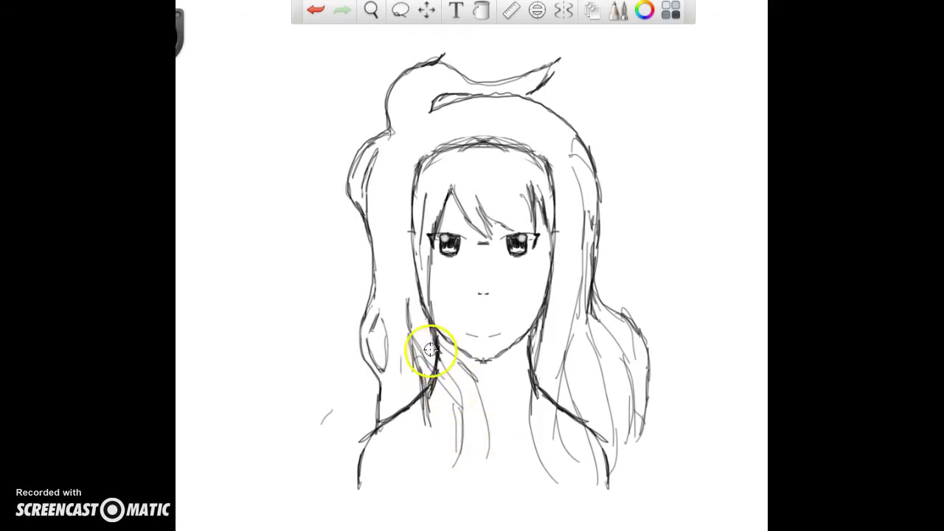
{"action": "mouse_move", "coordinate": [436, 356]}
{"action": "left_mouse_down"}
{"action": "mouse_move", "coordinate": [466, 385]}
{"action": "mouse_move", "coordinate": [451, 368]}
{"action": "left_mouse_up"}
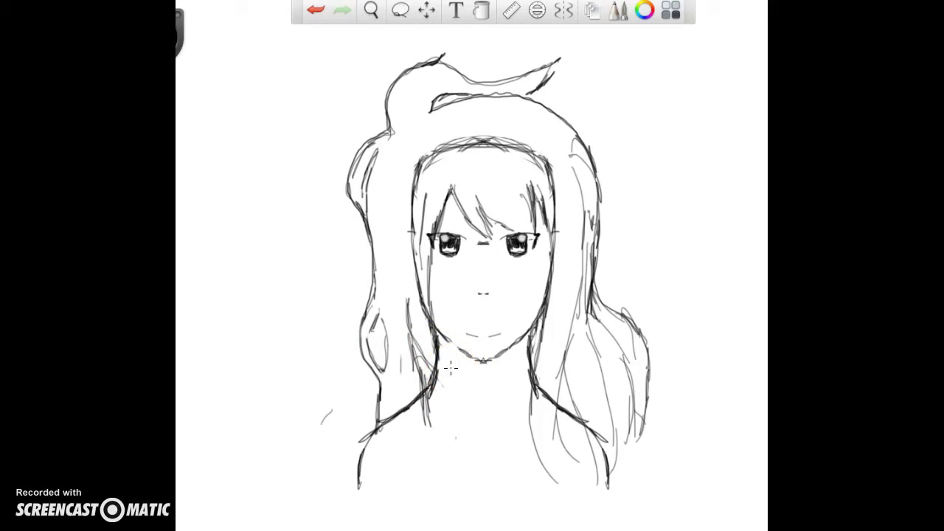
{"action": "left_click_drag", "start_coordinate": [451, 368], "coordinate": [442, 379]}
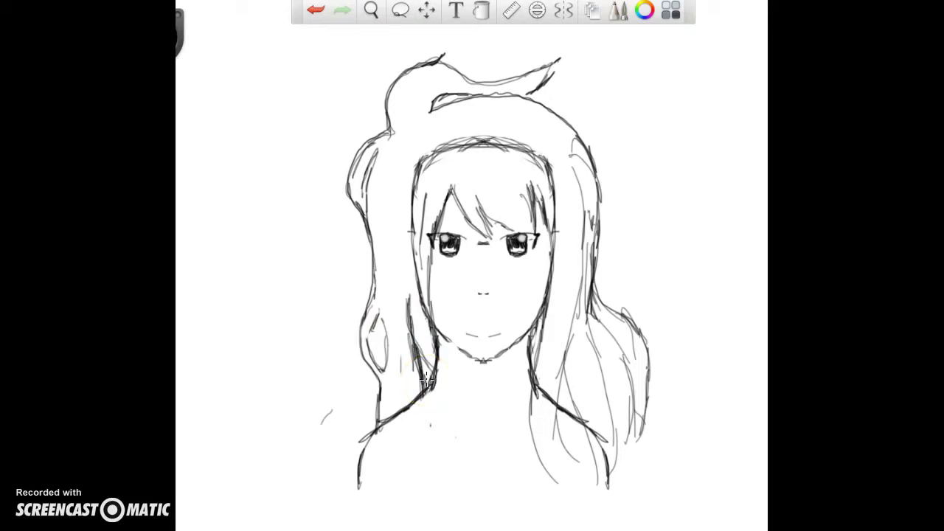
{"action": "mouse_move", "coordinate": [378, 320]}
{"action": "left_mouse_down"}
{"action": "mouse_move", "coordinate": [371, 334]}
{"action": "mouse_move", "coordinate": [382, 320]}
{"action": "mouse_move", "coordinate": [387, 344]}
{"action": "left_mouse_up"}
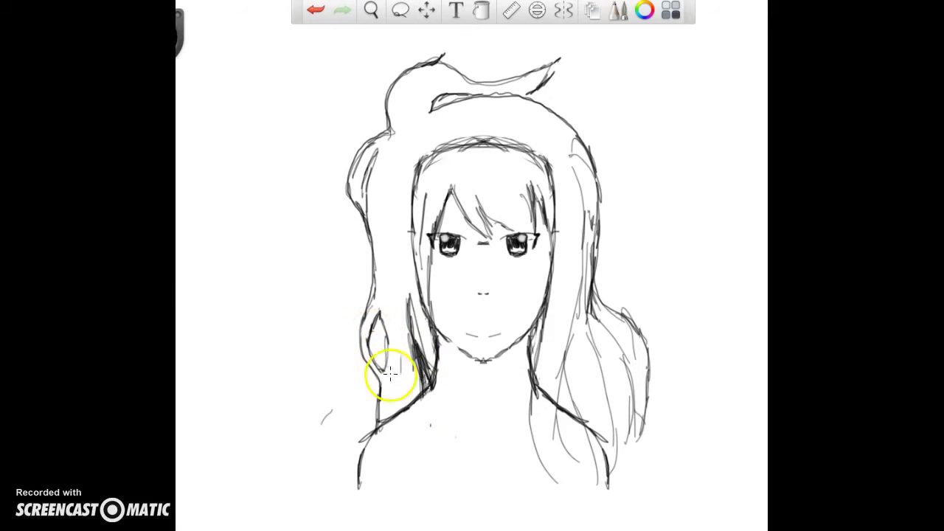
{"action": "mouse_move", "coordinate": [434, 304]}
{"action": "left_mouse_down"}
{"action": "mouse_move", "coordinate": [414, 317]}
{"action": "mouse_move", "coordinate": [425, 354]}
{"action": "left_mouse_up"}
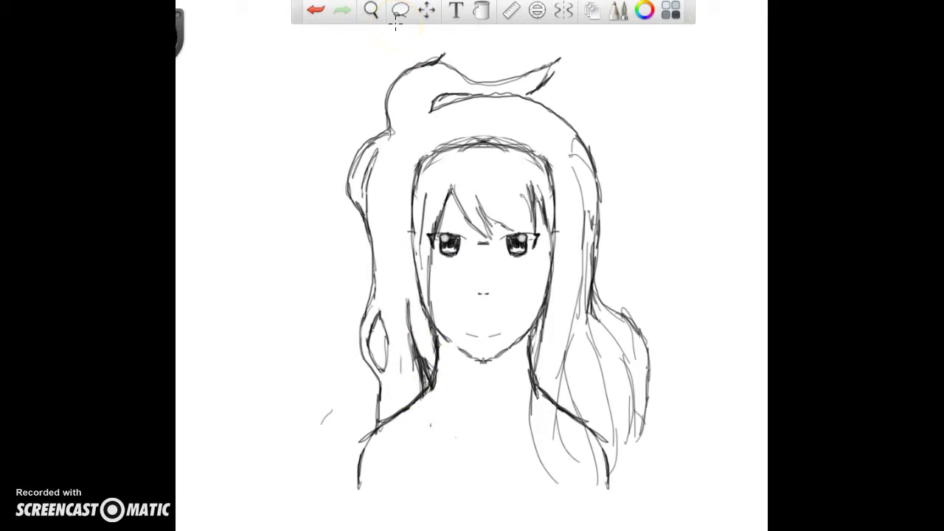
Erase the head's construction outline where it runs through the hair above and beside the bangs.
{"action": "left_click_drag", "start_coordinate": [418, 174], "coordinate": [411, 240]}
{"action": "left_click_drag", "start_coordinate": [550, 179], "coordinate": [552, 188]}
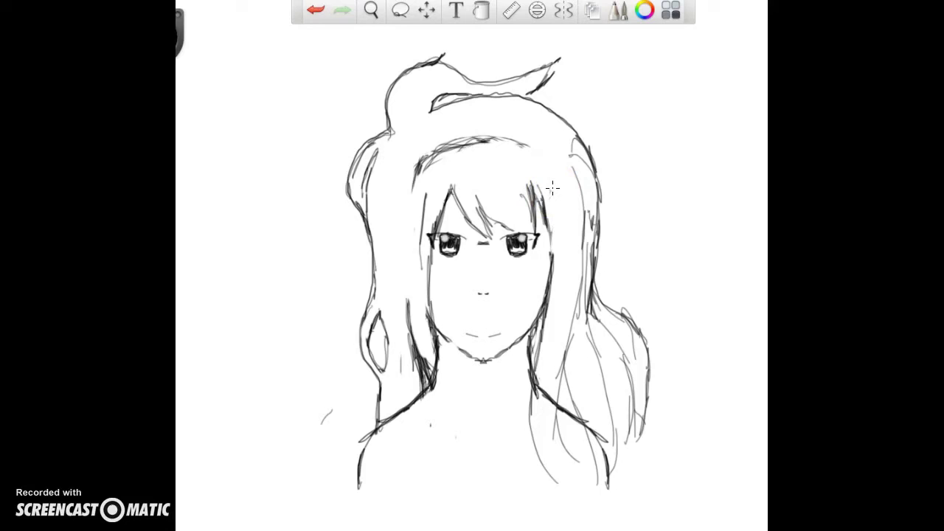
{"action": "left_click", "coordinate": [419, 333]}
{"action": "mouse_move", "coordinate": [427, 151]}
{"action": "left_mouse_down"}
{"action": "mouse_move", "coordinate": [457, 138]}
{"action": "mouse_move", "coordinate": [529, 147]}
{"action": "left_mouse_up"}
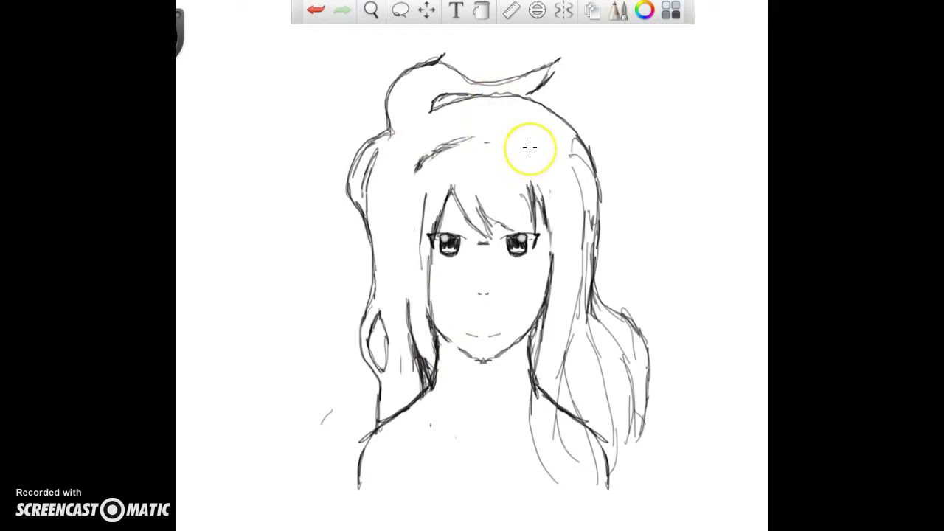
{"action": "left_click", "coordinate": [412, 233]}
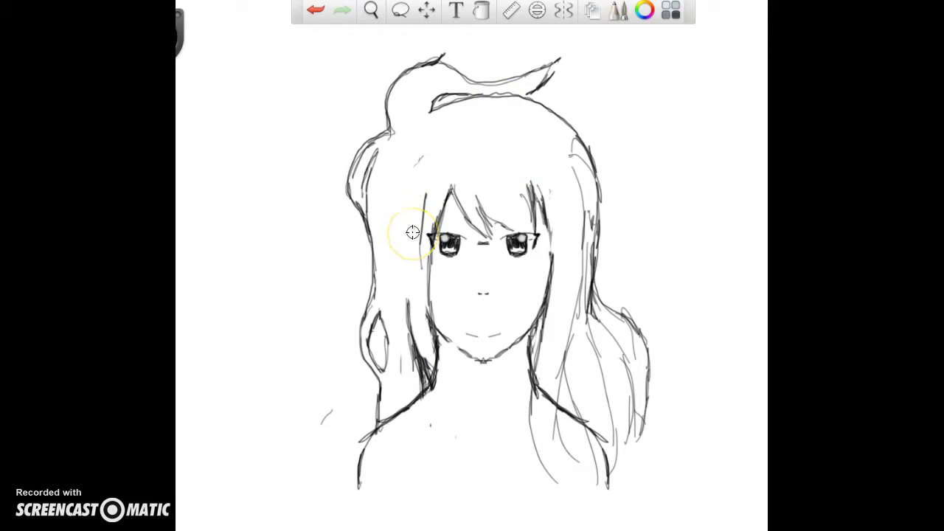
Add thin strand lines on the crown, in the raised tuft and down both sides of the hair.
{"action": "mouse_move", "coordinate": [500, 123]}
{"action": "left_mouse_down"}
{"action": "mouse_move", "coordinate": [547, 146]}
{"action": "mouse_move", "coordinate": [541, 138]}
{"action": "left_mouse_up"}
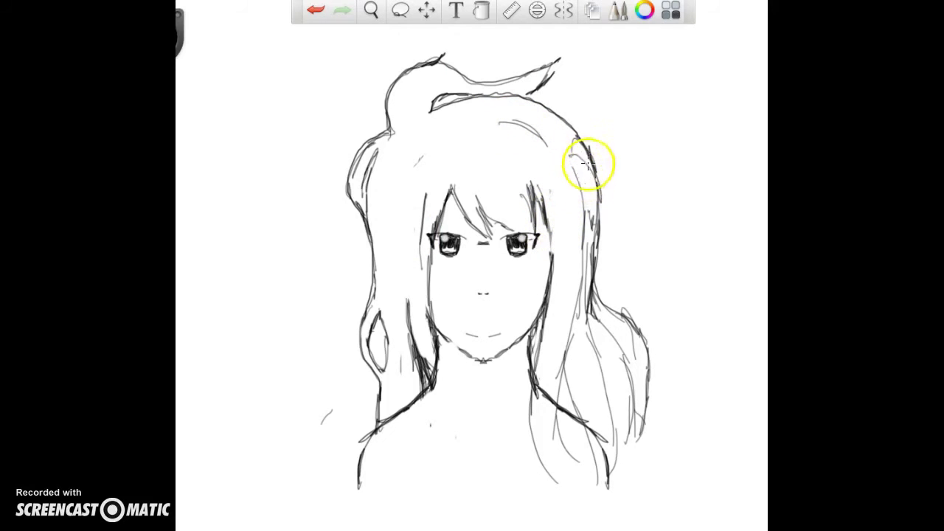
{"action": "left_click_drag", "start_coordinate": [572, 168], "coordinate": [583, 214]}
{"action": "left_click_drag", "start_coordinate": [582, 162], "coordinate": [585, 216]}
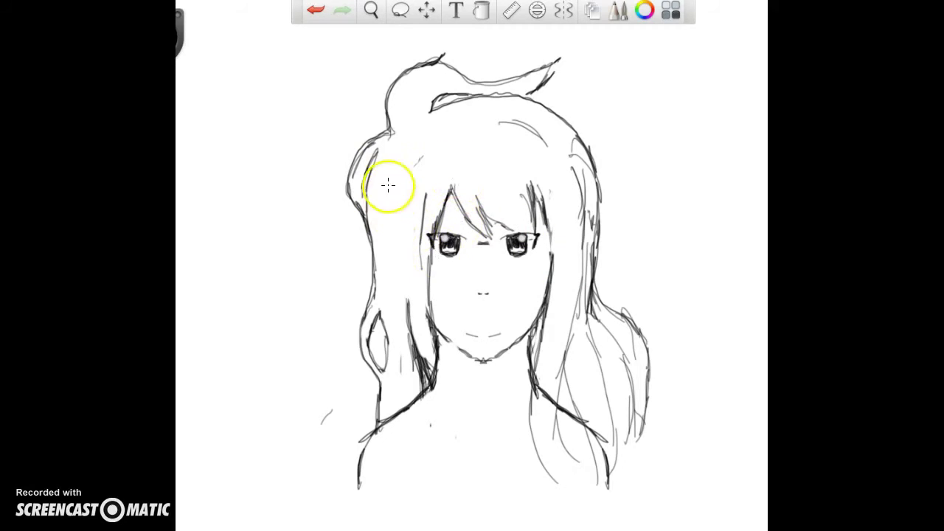
{"action": "left_click_drag", "start_coordinate": [417, 139], "coordinate": [399, 235]}
{"action": "left_click_drag", "start_coordinate": [415, 109], "coordinate": [435, 76]}
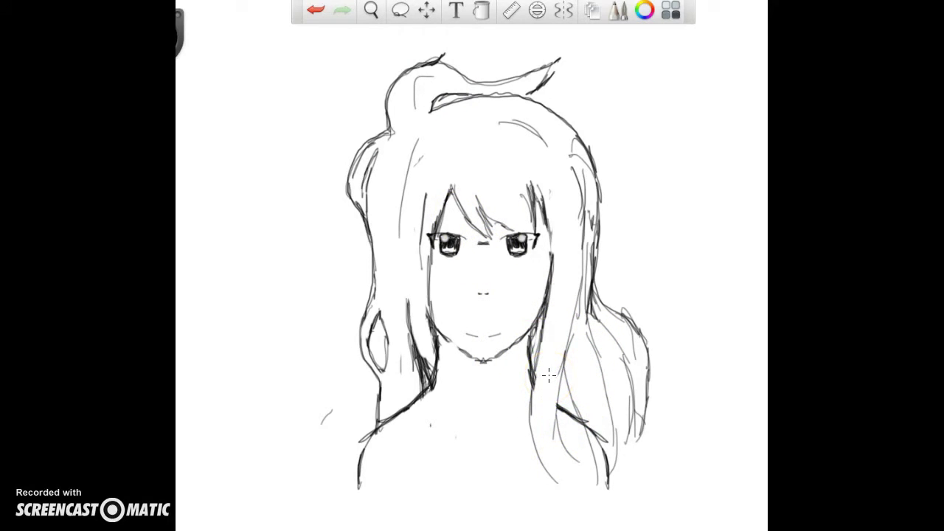
Draw a thin lock beside the right cheek, and erase the mark between the eyes and part of the nose.
{"action": "key", "text": "ctrl+z"}
{"action": "key", "text": "ctrl+z"}
{"action": "left_click_drag", "start_coordinate": [544, 207], "coordinate": [556, 291]}
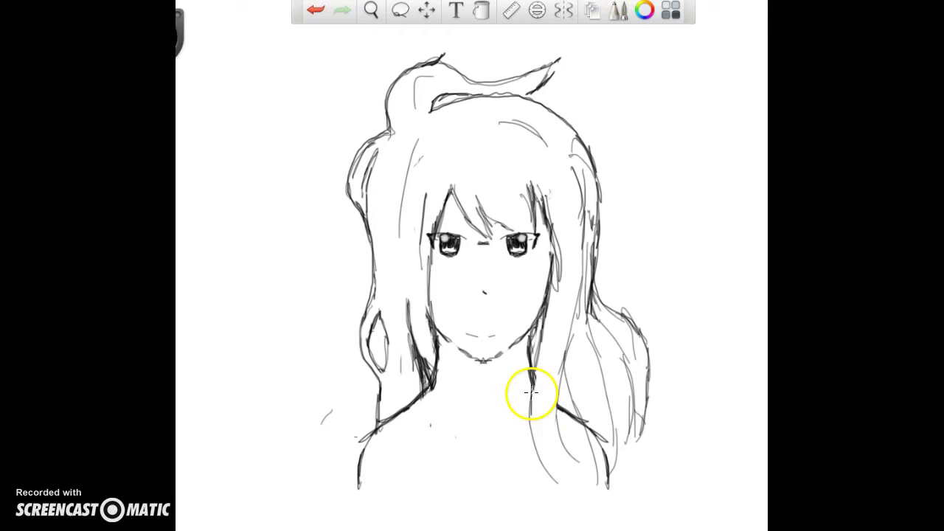
{"action": "left_click_drag", "start_coordinate": [474, 251], "coordinate": [489, 253]}
{"action": "left_click_drag", "start_coordinate": [488, 287], "coordinate": [491, 297]}
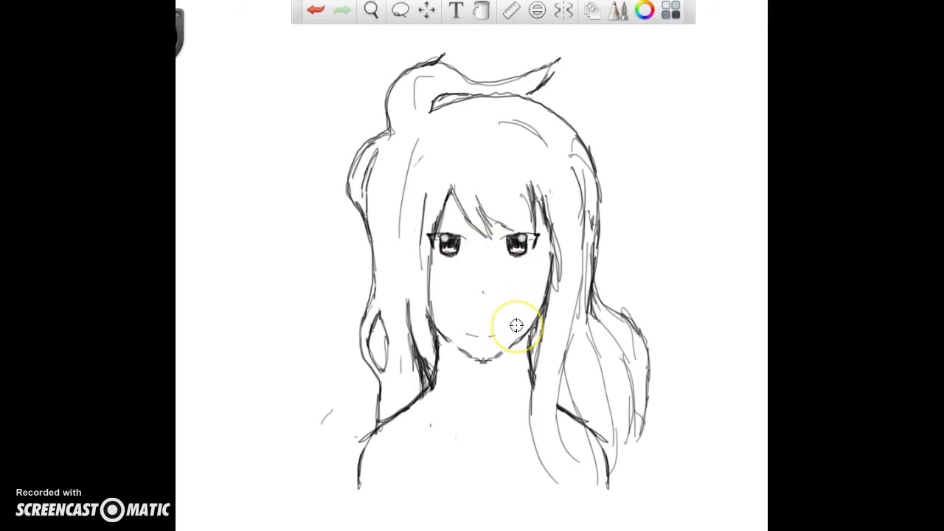
Thicken the bangs and right side locks, clear the extra strokes above the right eye, and add a curved strand on the forehead.
{"action": "mouse_move", "coordinate": [469, 177]}
{"action": "left_mouse_down"}
{"action": "mouse_move", "coordinate": [477, 229]}
{"action": "mouse_move", "coordinate": [500, 240]}
{"action": "left_mouse_up"}
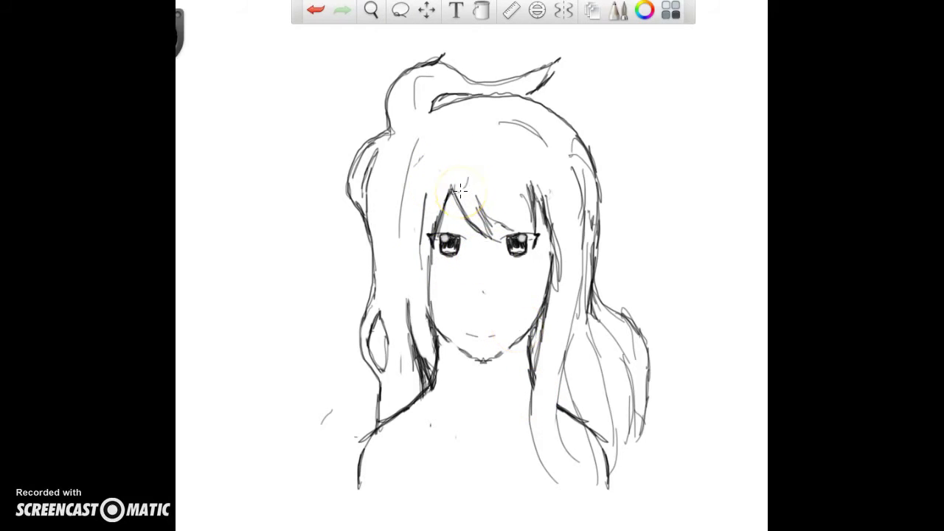
{"action": "mouse_move", "coordinate": [525, 238]}
{"action": "left_mouse_down"}
{"action": "mouse_move", "coordinate": [544, 262]}
{"action": "mouse_move", "coordinate": [537, 187]}
{"action": "left_mouse_up"}
{"action": "left_click_drag", "start_coordinate": [546, 234], "coordinate": [550, 308]}
{"action": "mouse_move", "coordinate": [558, 254]}
{"action": "left_mouse_down"}
{"action": "mouse_move", "coordinate": [560, 302]}
{"action": "mouse_move", "coordinate": [566, 277]}
{"action": "left_mouse_up"}
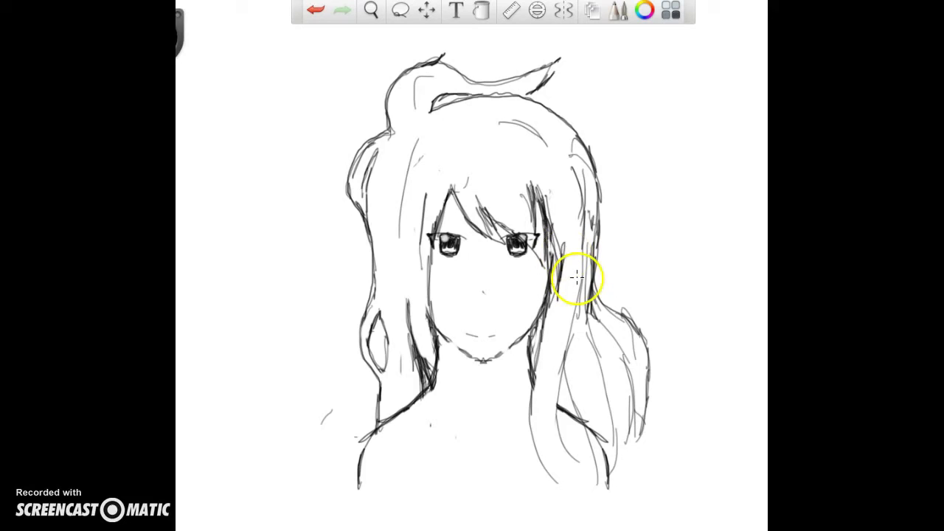
{"action": "left_click_drag", "start_coordinate": [544, 201], "coordinate": [552, 243]}
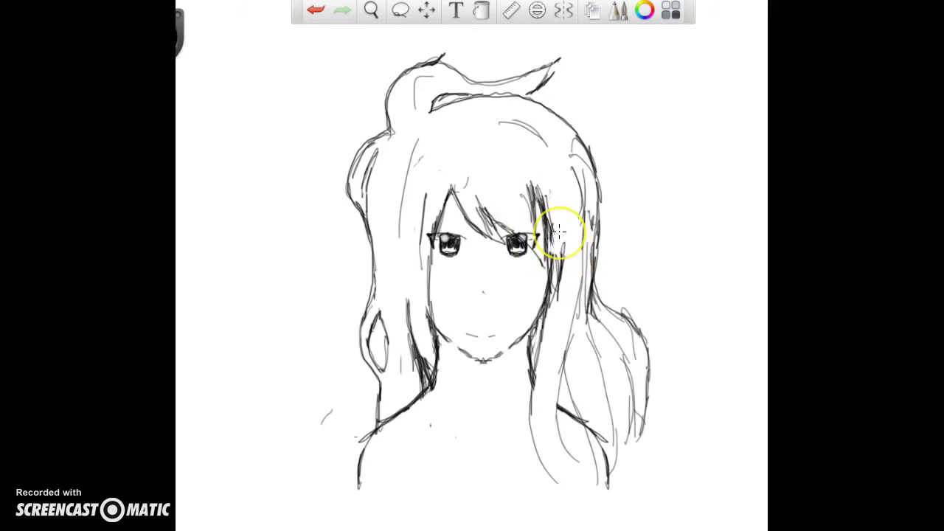
{"action": "mouse_move", "coordinate": [546, 203]}
{"action": "left_mouse_down"}
{"action": "mouse_move", "coordinate": [535, 181]}
{"action": "mouse_move", "coordinate": [536, 219]}
{"action": "left_mouse_up"}
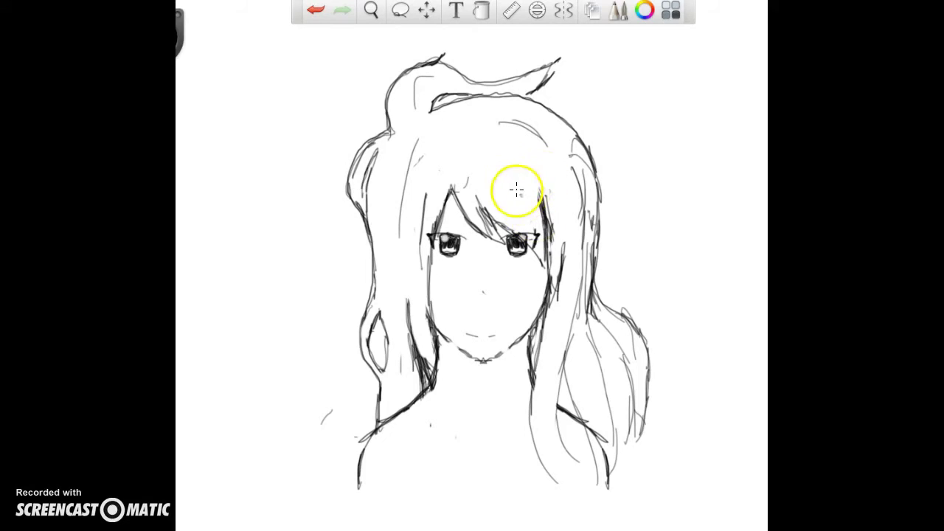
{"action": "left_click_drag", "start_coordinate": [491, 170], "coordinate": [522, 214]}
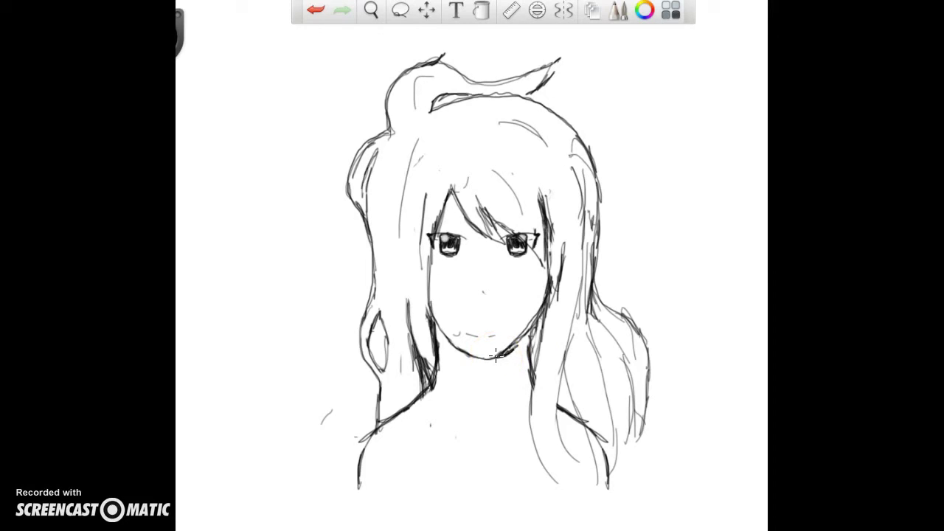
Clean up the rounded jaw and chin, erase the stray mark beside the mouth, and darken the neck lines.
{"action": "left_click_drag", "start_coordinate": [540, 311], "coordinate": [536, 396]}
{"action": "left_click_drag", "start_coordinate": [455, 336], "coordinate": [457, 332]}
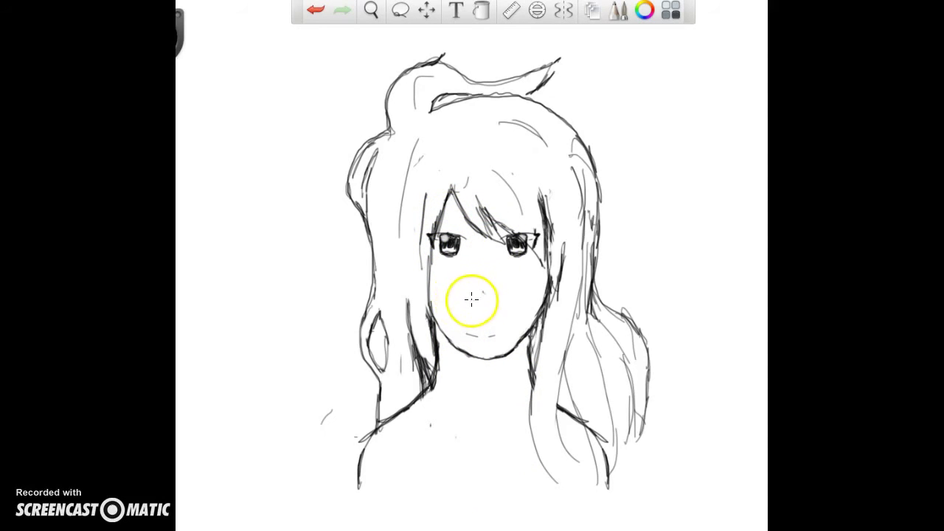
{"action": "left_click_drag", "start_coordinate": [442, 394], "coordinate": [430, 381]}
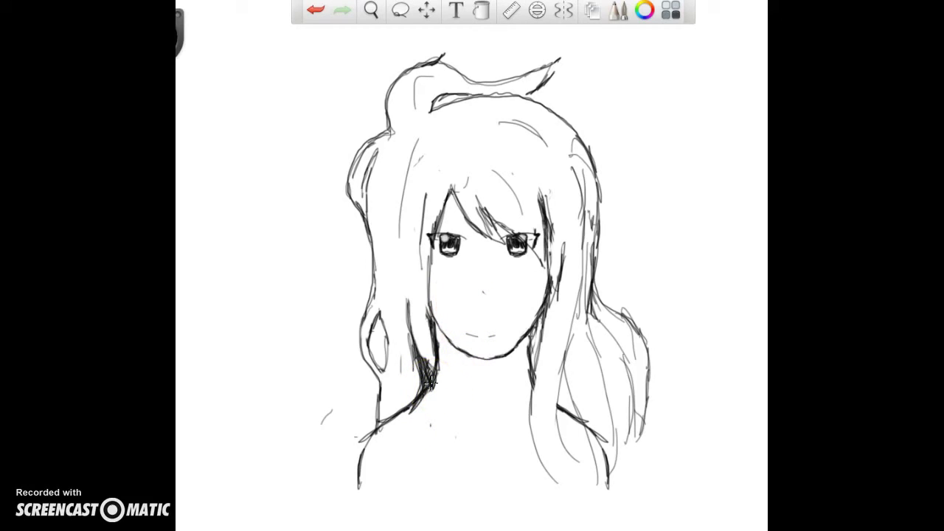
Draw a shirt collar with two pointed flaps around the base of the neck.
{"action": "mouse_move", "coordinate": [431, 381]}
{"action": "left_mouse_down"}
{"action": "mouse_move", "coordinate": [442, 396]}
{"action": "mouse_move", "coordinate": [440, 378]}
{"action": "left_mouse_up"}
{"action": "left_click_drag", "start_coordinate": [492, 447], "coordinate": [479, 475]}
{"action": "mouse_move", "coordinate": [414, 411]}
{"action": "left_mouse_down"}
{"action": "mouse_move", "coordinate": [460, 462]}
{"action": "mouse_move", "coordinate": [483, 469]}
{"action": "left_mouse_up"}
{"action": "left_click_drag", "start_coordinate": [506, 431], "coordinate": [532, 395]}
{"action": "mouse_move", "coordinate": [520, 482]}
{"action": "left_mouse_down"}
{"action": "mouse_move", "coordinate": [575, 421]}
{"action": "mouse_move", "coordinate": [565, 415]}
{"action": "left_mouse_up"}
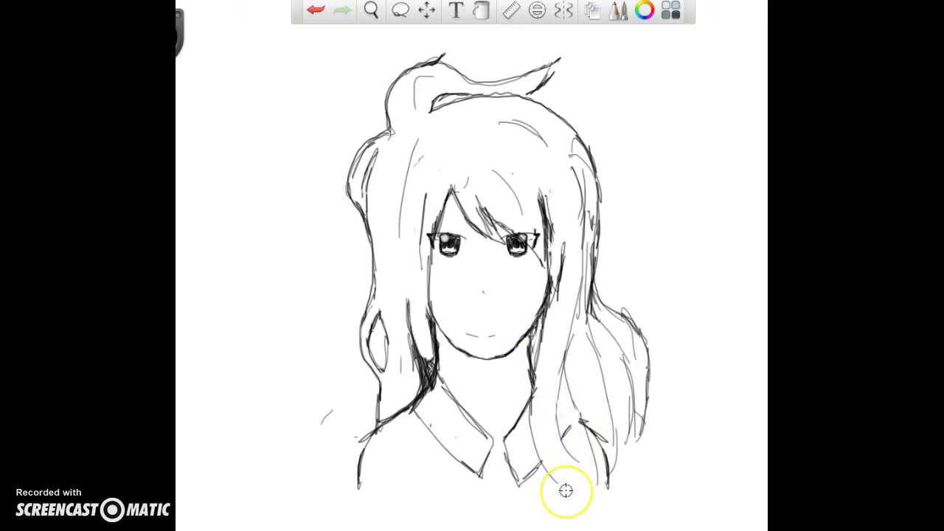
Redraw the long locks falling over the right shoulder and past the collar.
{"action": "mouse_move", "coordinate": [580, 419]}
{"action": "left_mouse_down"}
{"action": "mouse_move", "coordinate": [572, 432]}
{"action": "mouse_move", "coordinate": [563, 379]}
{"action": "mouse_move", "coordinate": [559, 421]}
{"action": "left_mouse_up"}
{"action": "mouse_move", "coordinate": [566, 360]}
{"action": "left_mouse_down"}
{"action": "mouse_move", "coordinate": [563, 447]}
{"action": "mouse_move", "coordinate": [578, 462]}
{"action": "left_mouse_up"}
{"action": "left_click_drag", "start_coordinate": [543, 362], "coordinate": [540, 472]}
Darken the left hair edge and shoulder outline, and sketch the shirt's front line with a small round button.
{"action": "mouse_move", "coordinate": [366, 337]}
{"action": "left_mouse_down"}
{"action": "mouse_move", "coordinate": [379, 385]}
{"action": "mouse_move", "coordinate": [374, 433]}
{"action": "left_mouse_up"}
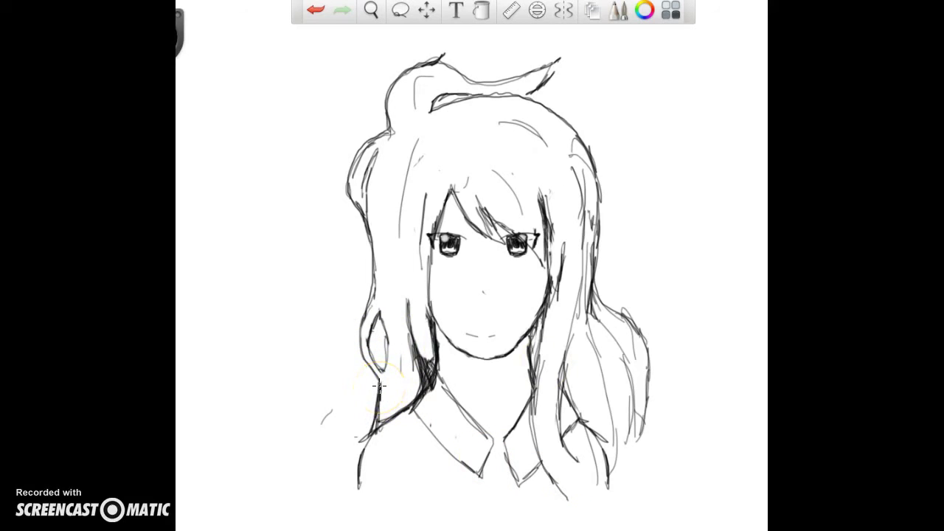
{"action": "mouse_move", "coordinate": [378, 385]}
{"action": "left_mouse_down"}
{"action": "mouse_move", "coordinate": [362, 505]}
{"action": "mouse_move", "coordinate": [501, 452]}
{"action": "mouse_move", "coordinate": [501, 529]}
{"action": "left_mouse_up"}
{"action": "left_click_drag", "start_coordinate": [508, 489], "coordinate": [509, 490]}
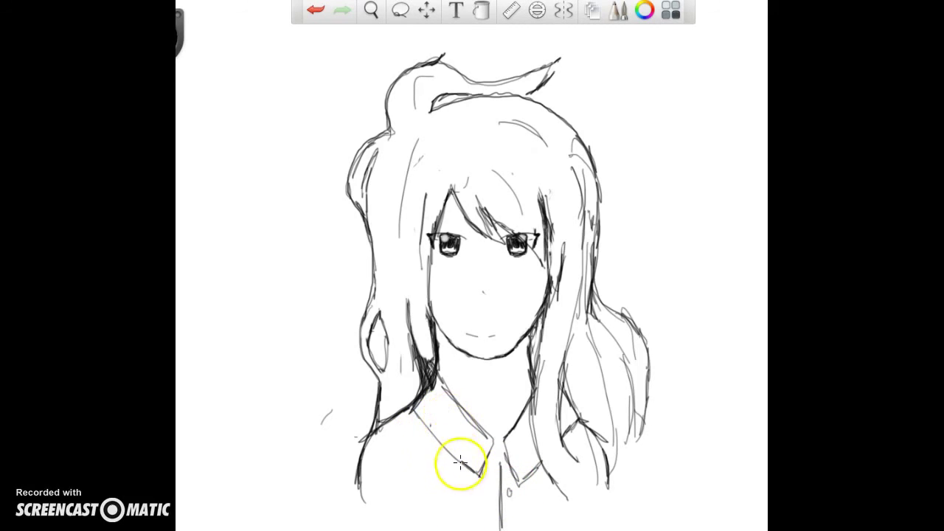
Draw a curved band under the collar with a small square pendant, and erase the shirt's front line and button.
{"action": "mouse_move", "coordinate": [412, 422]}
{"action": "left_mouse_down"}
{"action": "mouse_move", "coordinate": [492, 500]}
{"action": "mouse_move", "coordinate": [533, 500]}
{"action": "mouse_move", "coordinate": [525, 507]}
{"action": "mouse_move", "coordinate": [550, 490]}
{"action": "mouse_move", "coordinate": [525, 505]}
{"action": "left_mouse_up"}
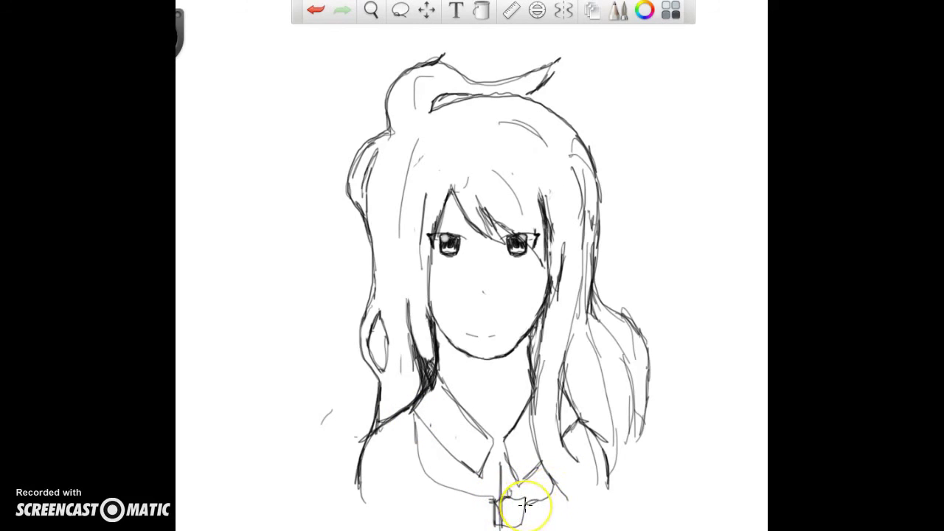
{"action": "mouse_move", "coordinate": [594, 431]}
{"action": "left_mouse_down"}
{"action": "mouse_move", "coordinate": [568, 452]}
{"action": "mouse_move", "coordinate": [558, 491]}
{"action": "left_mouse_up"}
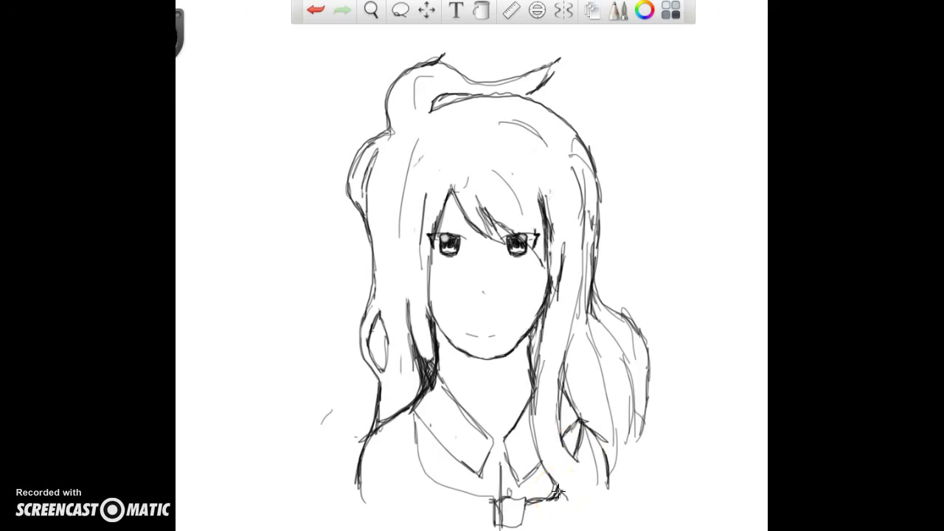
{"action": "left_click_drag", "start_coordinate": [499, 410], "coordinate": [500, 463]}
{"action": "left_click_drag", "start_coordinate": [525, 504], "coordinate": [504, 507]}
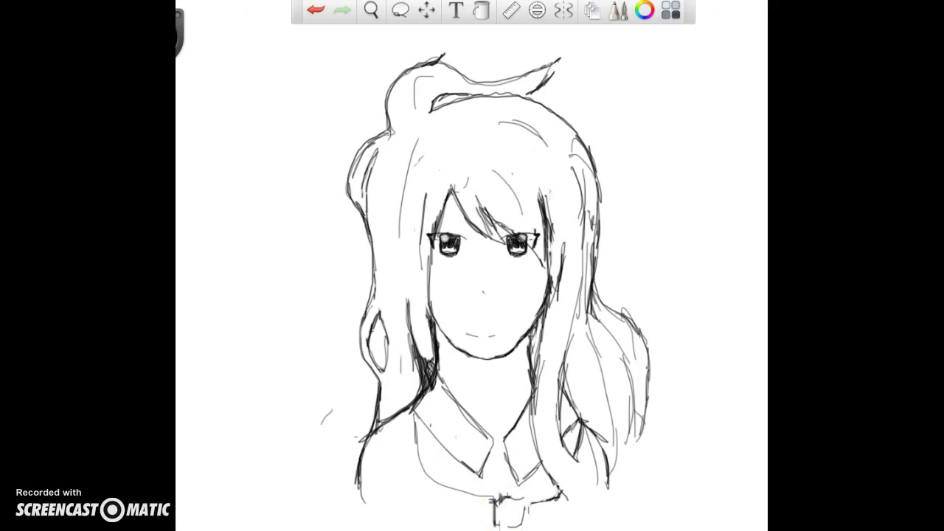
Redraw the band's join at the collar tips and outline the square pendant with firmer lines.
{"action": "left_click_drag", "start_coordinate": [483, 476], "coordinate": [512, 488]}
{"action": "mouse_move", "coordinate": [510, 488]}
{"action": "left_mouse_down"}
{"action": "mouse_move", "coordinate": [506, 506]}
{"action": "mouse_move", "coordinate": [519, 495]}
{"action": "left_mouse_up"}
{"action": "mouse_move", "coordinate": [521, 495]}
{"action": "left_mouse_down"}
{"action": "mouse_move", "coordinate": [496, 528]}
{"action": "mouse_move", "coordinate": [523, 525]}
{"action": "left_mouse_up"}
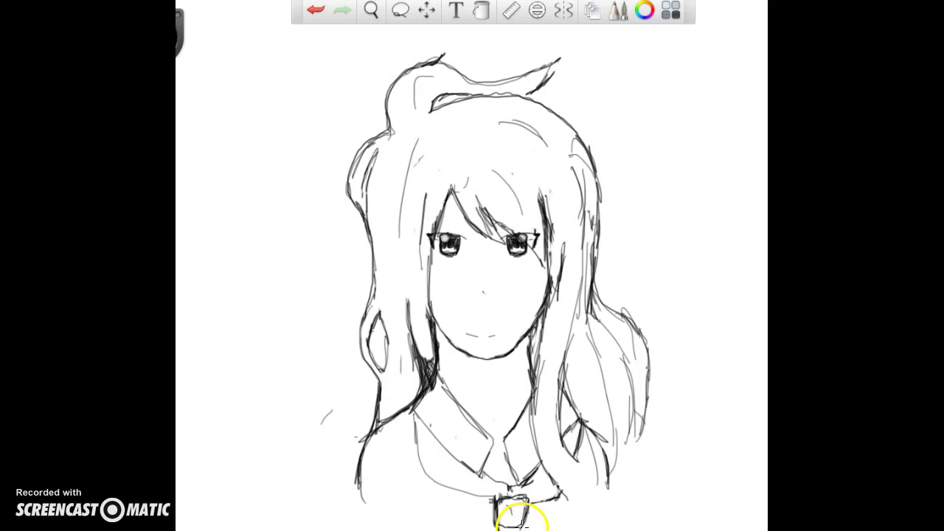
{"action": "mouse_move", "coordinate": [383, 174]}
{"action": "left_mouse_down"}
{"action": "mouse_move", "coordinate": [367, 80]}
{"action": "mouse_move", "coordinate": [552, 85]}
{"action": "mouse_move", "coordinate": [531, 74]}
{"action": "left_mouse_up"}
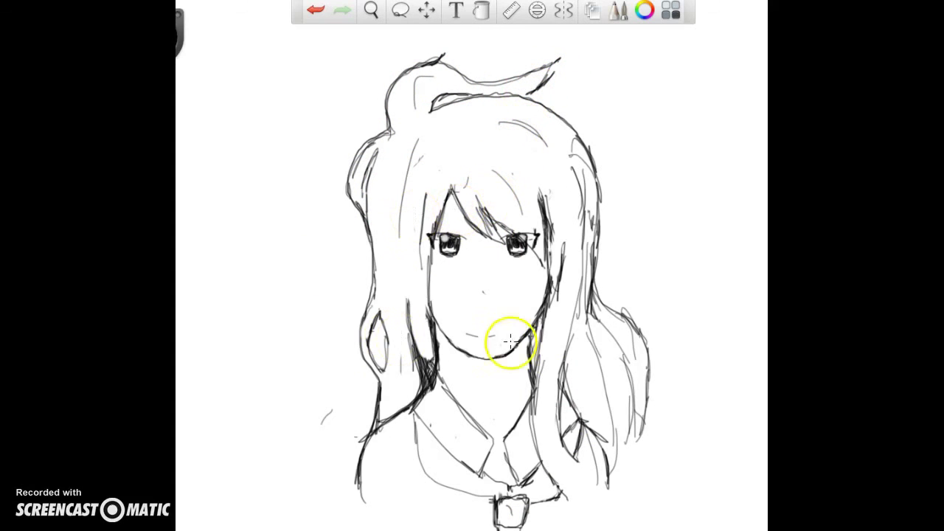
Handwrite short lettering beside the left shoulder and sign the artist's name in the canvas's lower right area.
{"action": "left_click_drag", "start_coordinate": [304, 443], "coordinate": [325, 458]}
{"action": "mouse_move", "coordinate": [305, 441]}
{"action": "left_mouse_down"}
{"action": "mouse_move", "coordinate": [318, 429]}
{"action": "mouse_move", "coordinate": [309, 443]}
{"action": "left_mouse_up"}
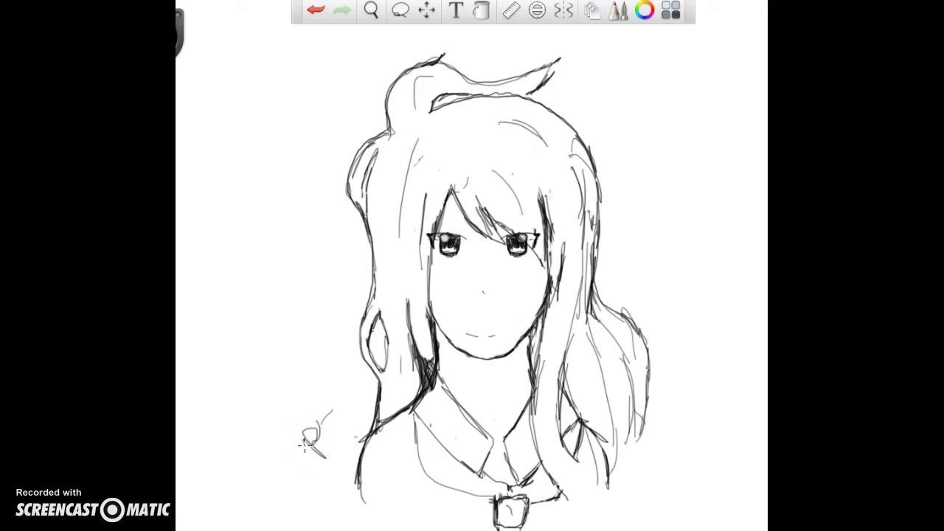
{"action": "left_click_drag", "start_coordinate": [342, 410], "coordinate": [351, 441]}
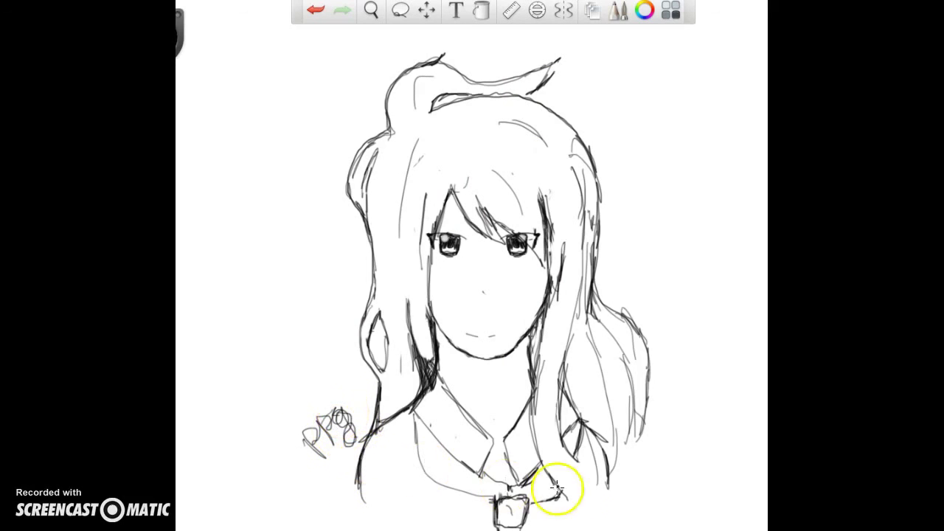
{"action": "mouse_move", "coordinate": [676, 481]}
{"action": "left_mouse_down"}
{"action": "mouse_move", "coordinate": [683, 514]}
{"action": "mouse_move", "coordinate": [709, 505]}
{"action": "left_mouse_up"}
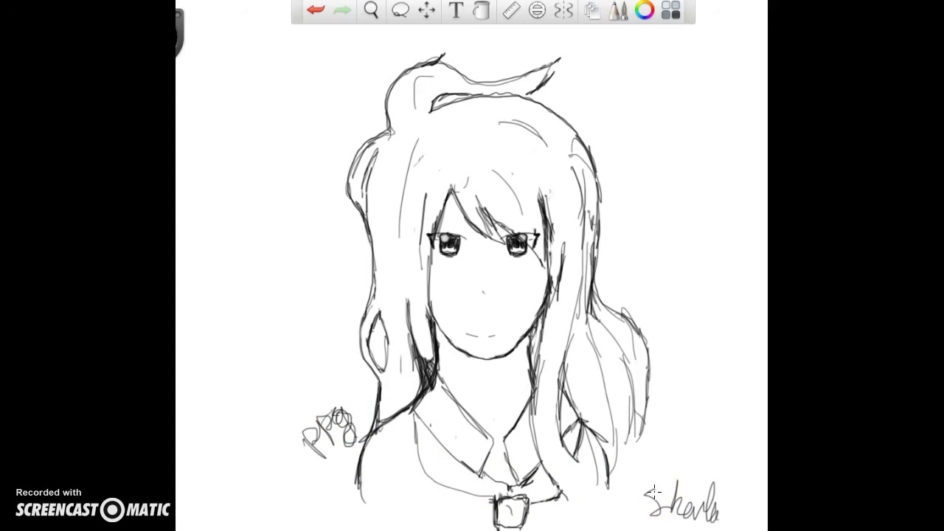